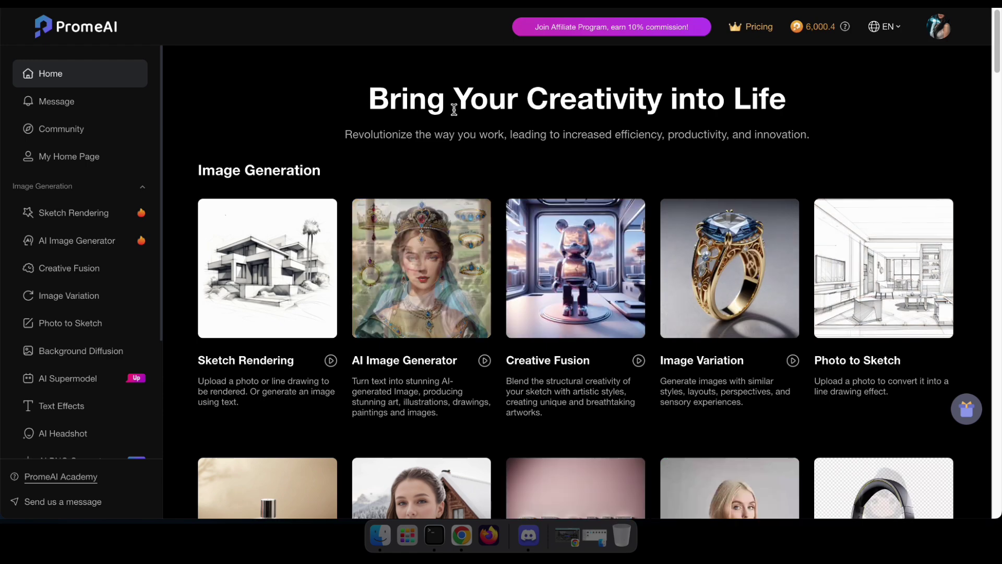
- Open the Sketch Rendering tool and pick skt1.png from the Sketch folder
mouse_move(221, 343)
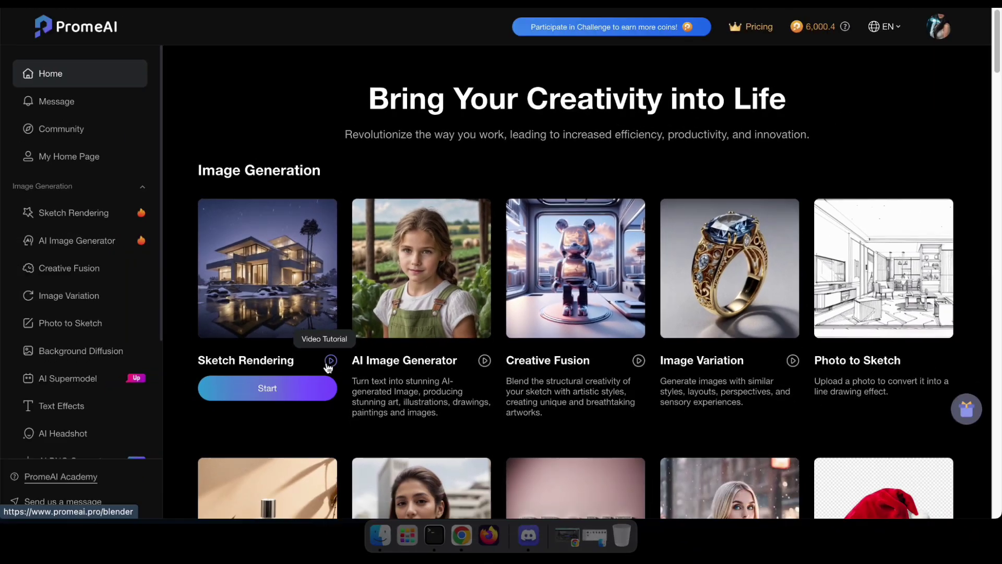
left_click(276, 394)
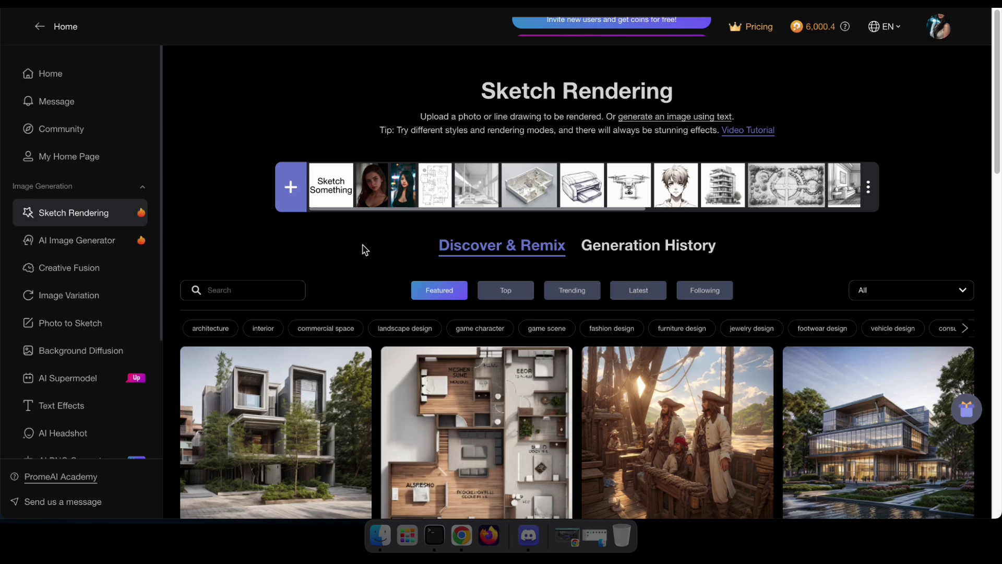
left_click(380, 535)
left_click(292, 292)
- Upload skt1.png and browse the Anime, Conceptual Art and Illustration styles, keeping the current style
left_click_drag(292, 293, 466, 136)
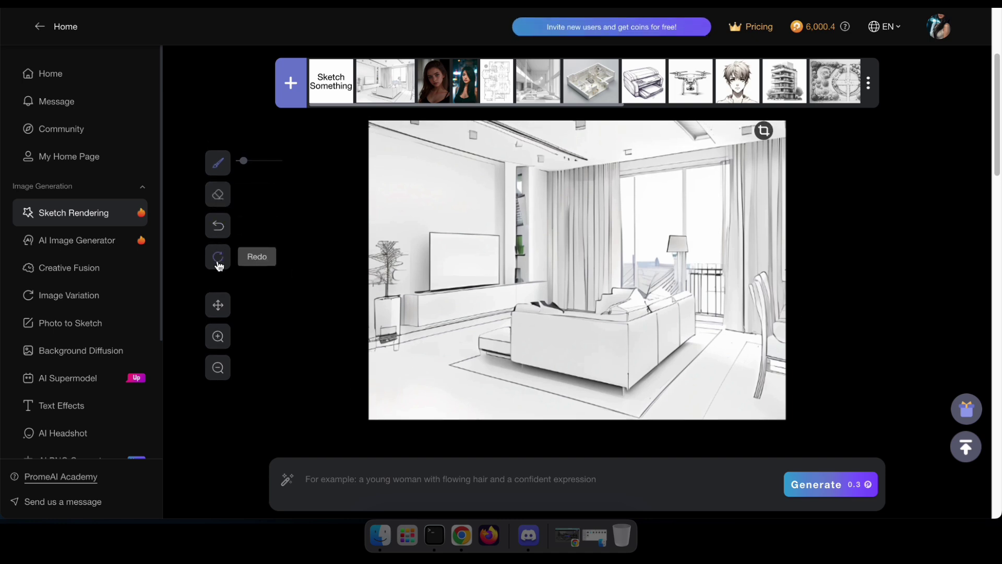
mouse_move(345, 497)
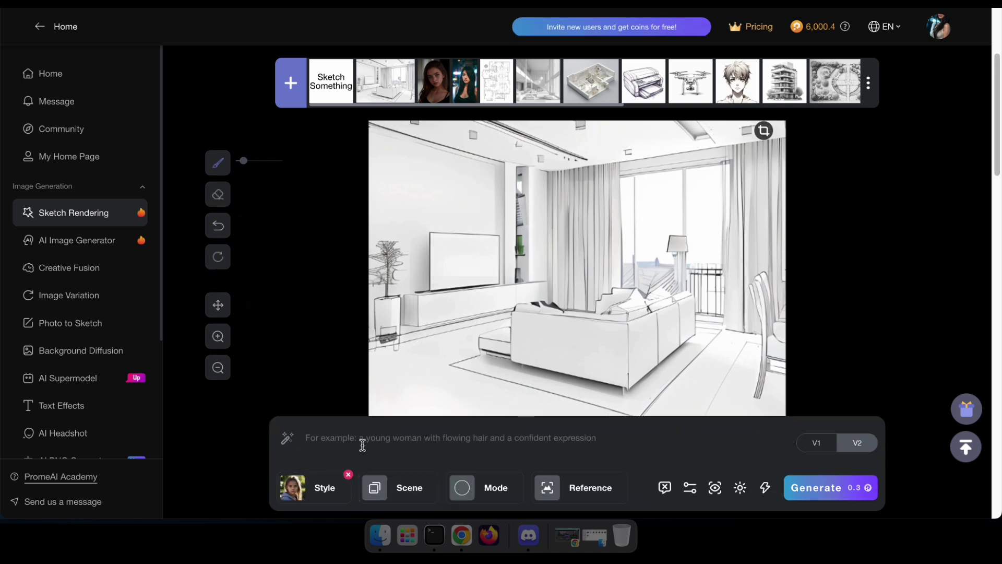
left_click(325, 488)
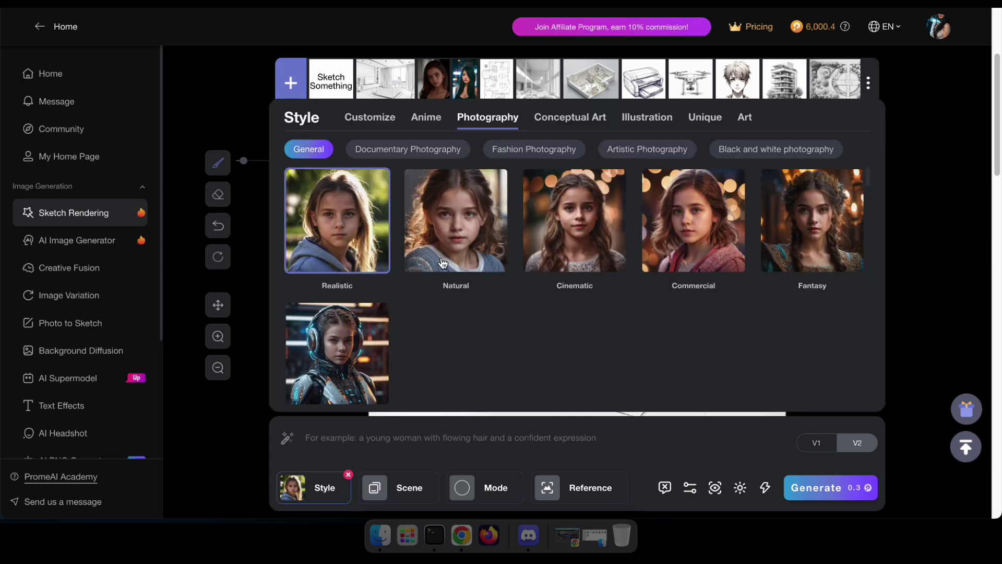
scroll(548, 268, "down", 10)
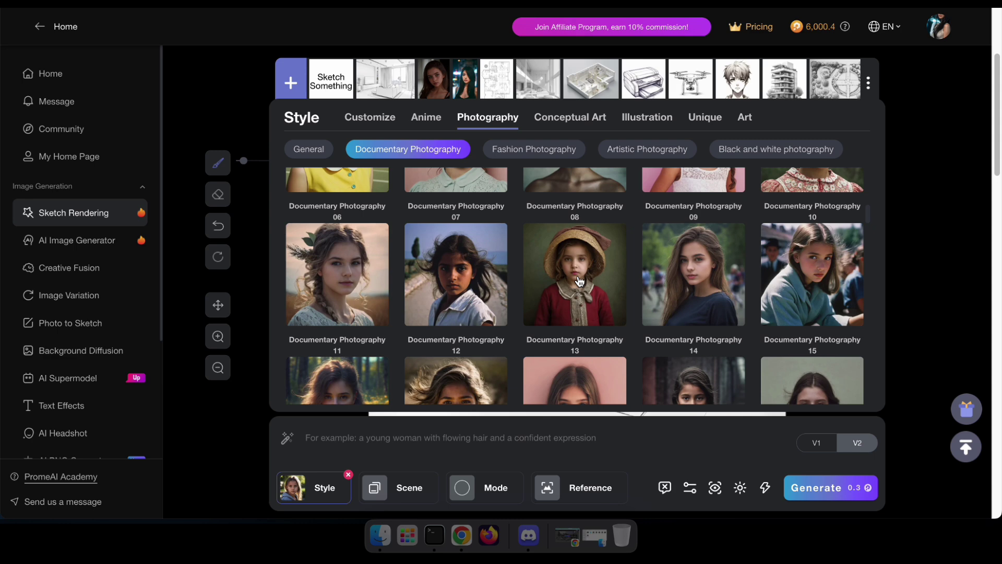
left_click(425, 126)
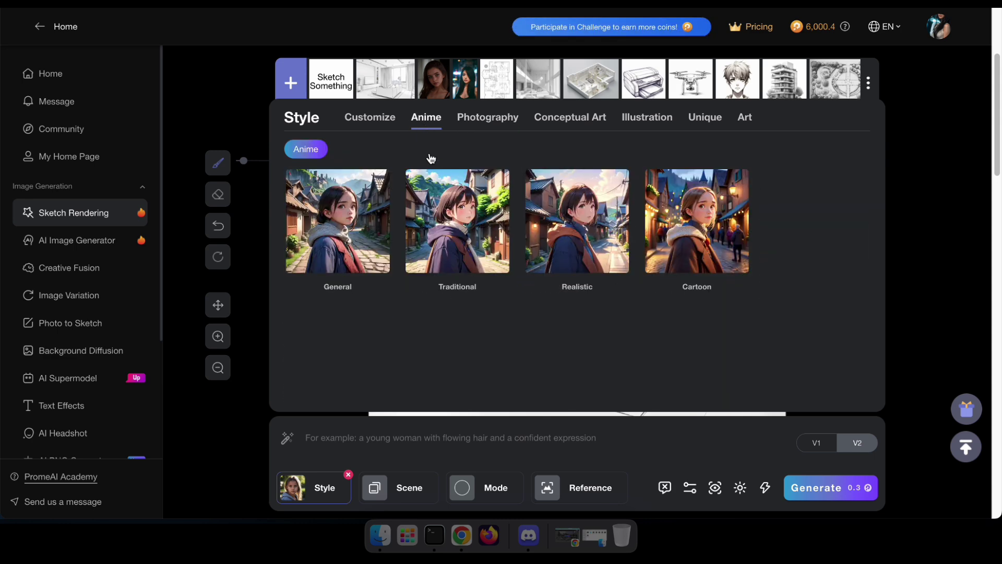
left_click(541, 129)
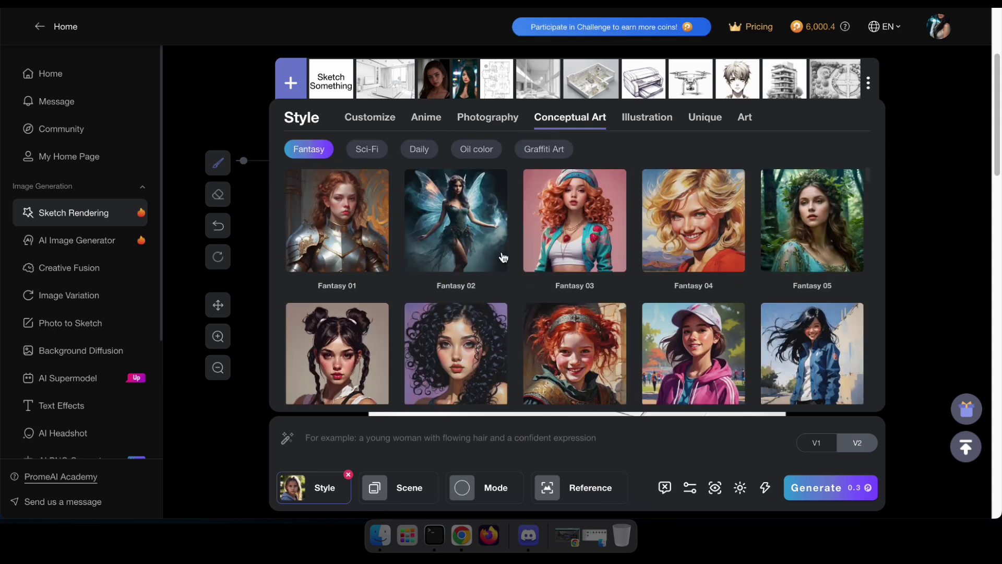
left_click(632, 116)
left_click(410, 447)
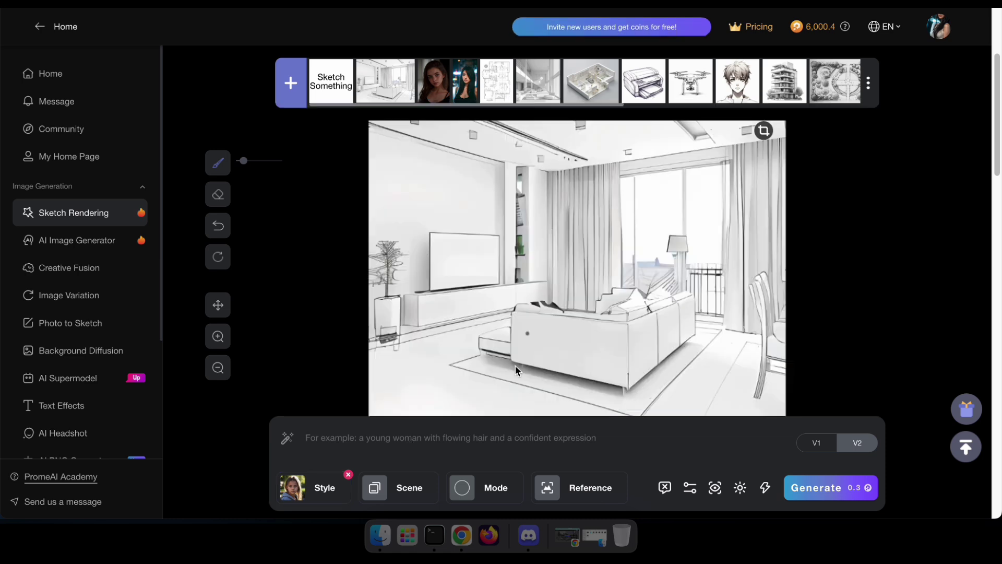
- Set the scene to Architecture > Residence Building, keep Precise mode, and generate renders
left_click(393, 490)
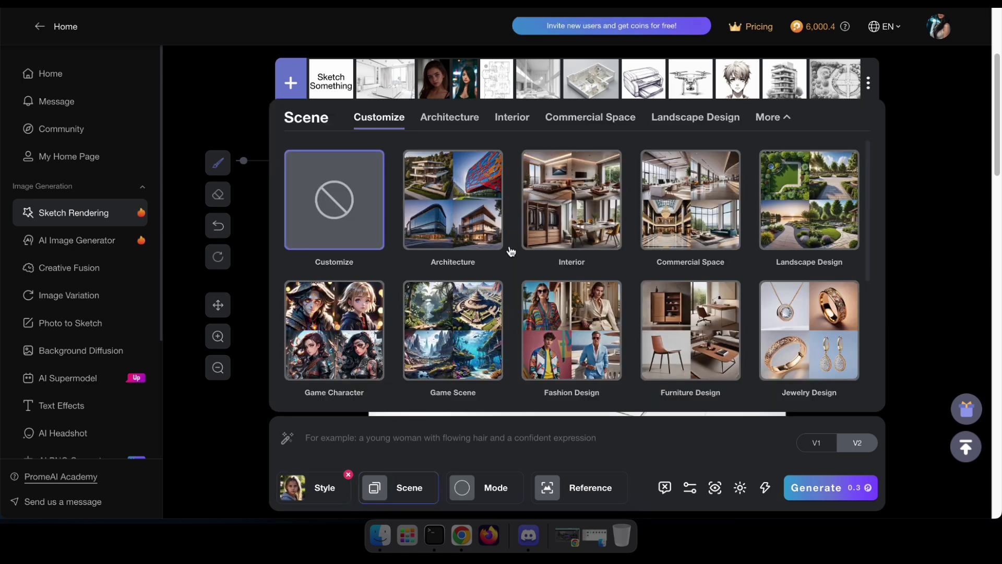
scroll(608, 318, "down", 5)
scroll(606, 313, "up", 5)
left_click(462, 120)
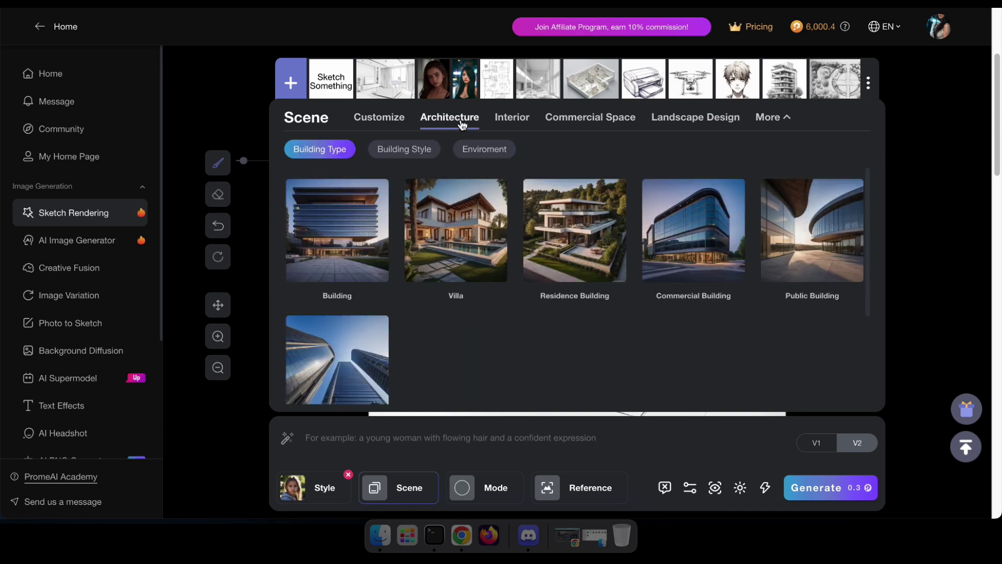
left_click(581, 245)
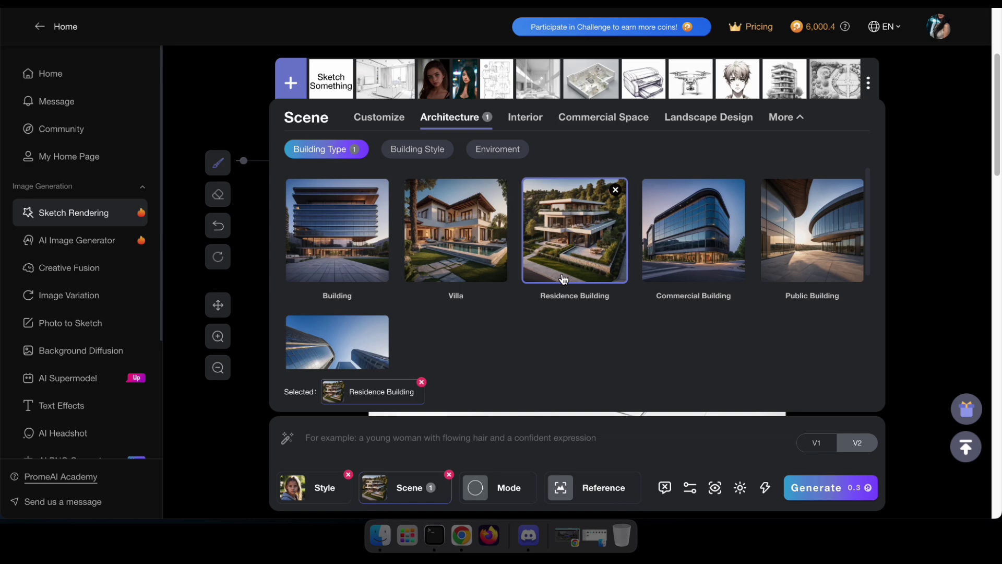
left_click(495, 504)
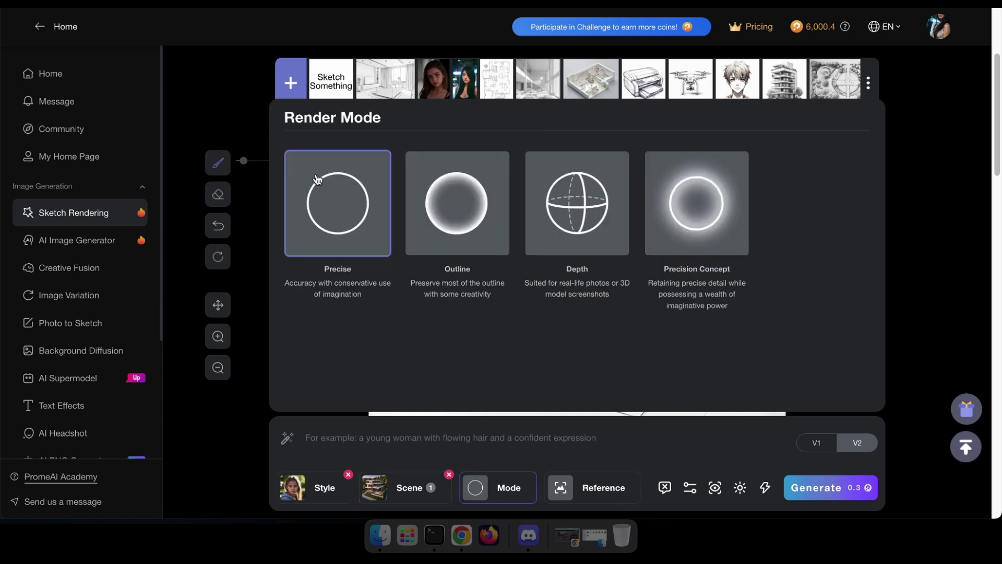
left_click(509, 438)
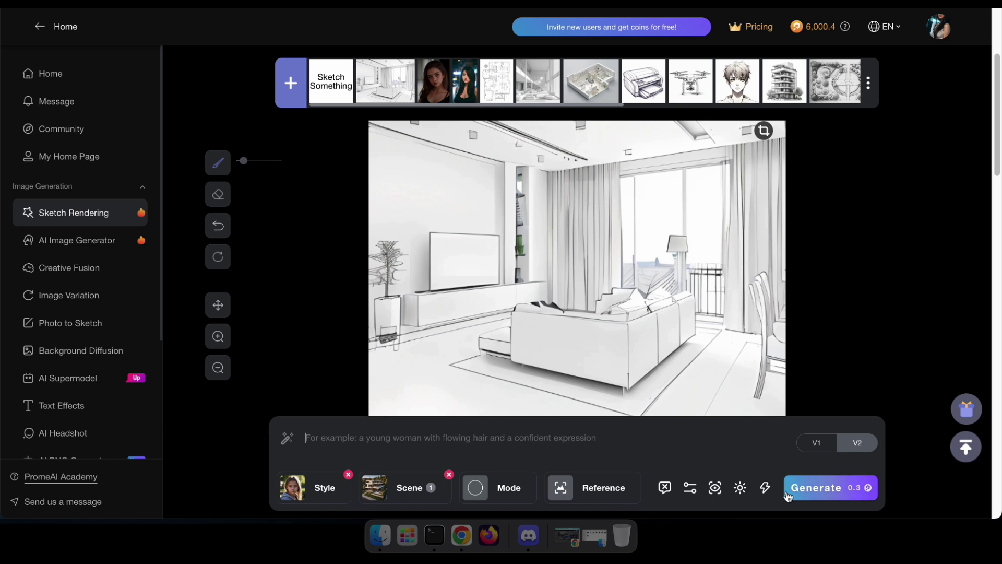
left_click(836, 497)
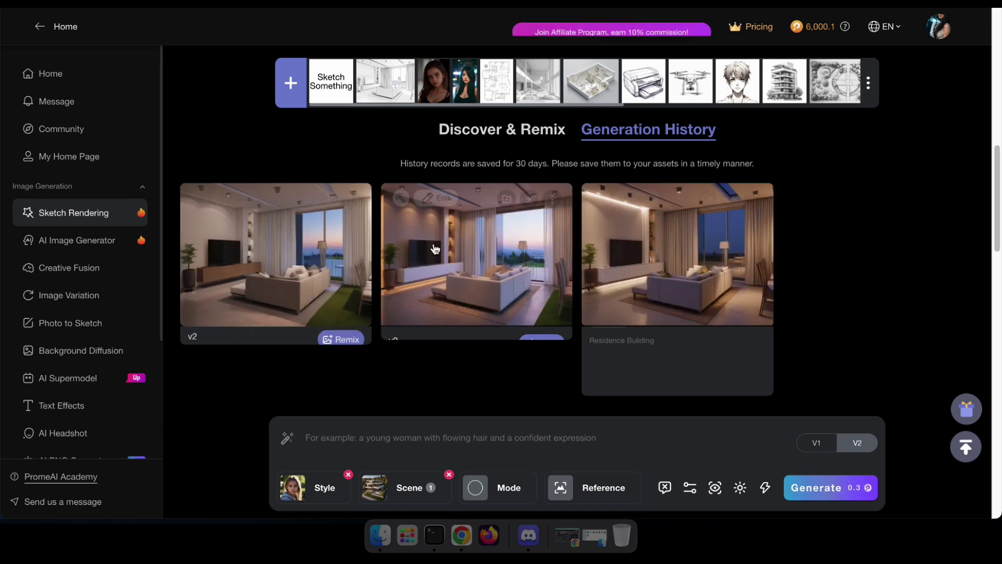
- Compare each of the three living-room renders side by side with the original sketch
left_click(298, 254)
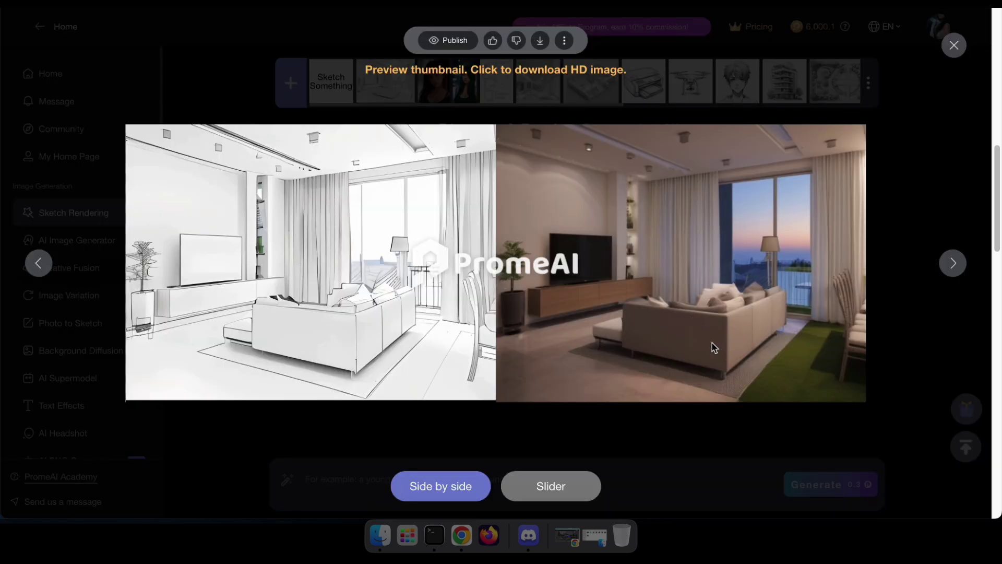
left_click(677, 439)
left_click(527, 281)
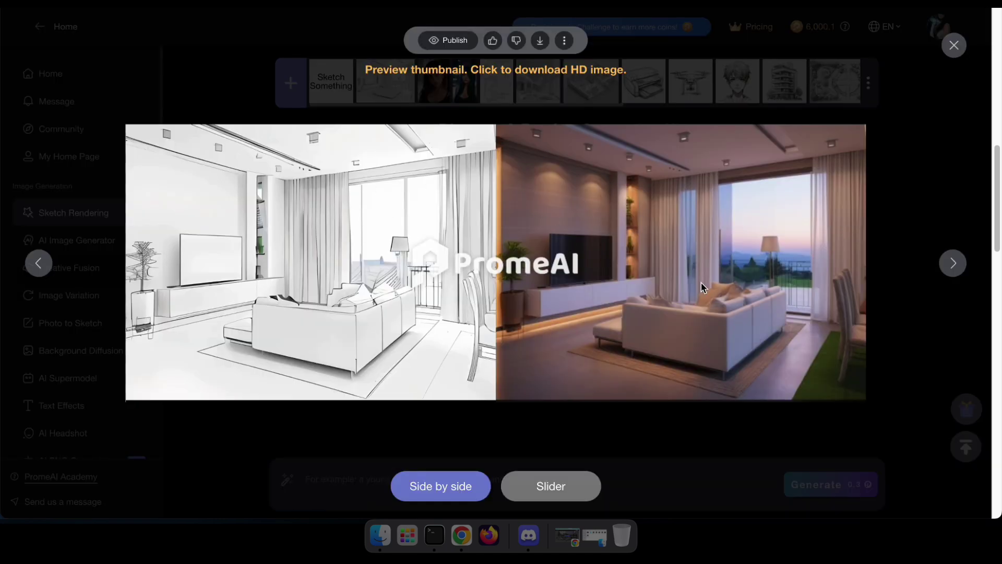
left_click(735, 455)
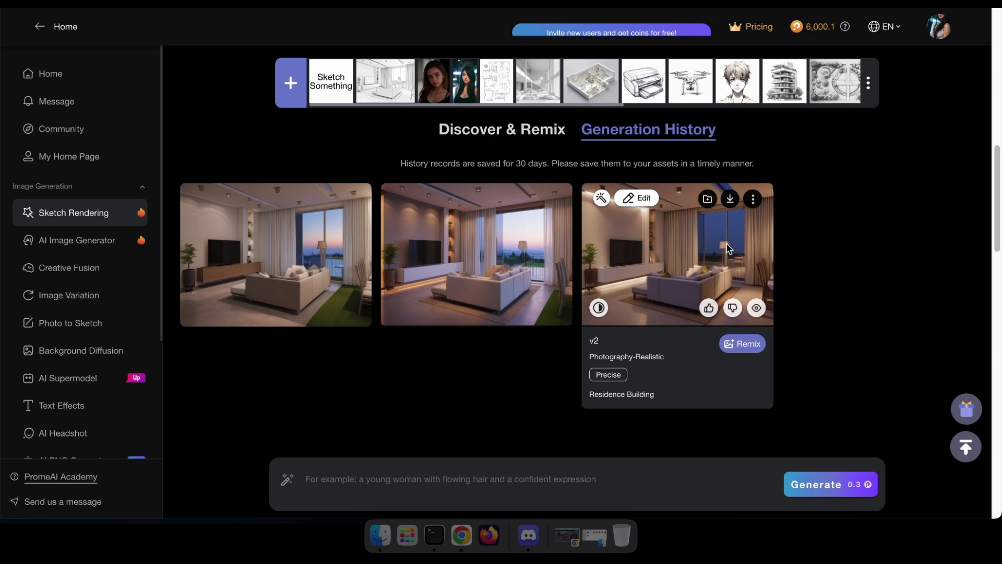
left_click(726, 244)
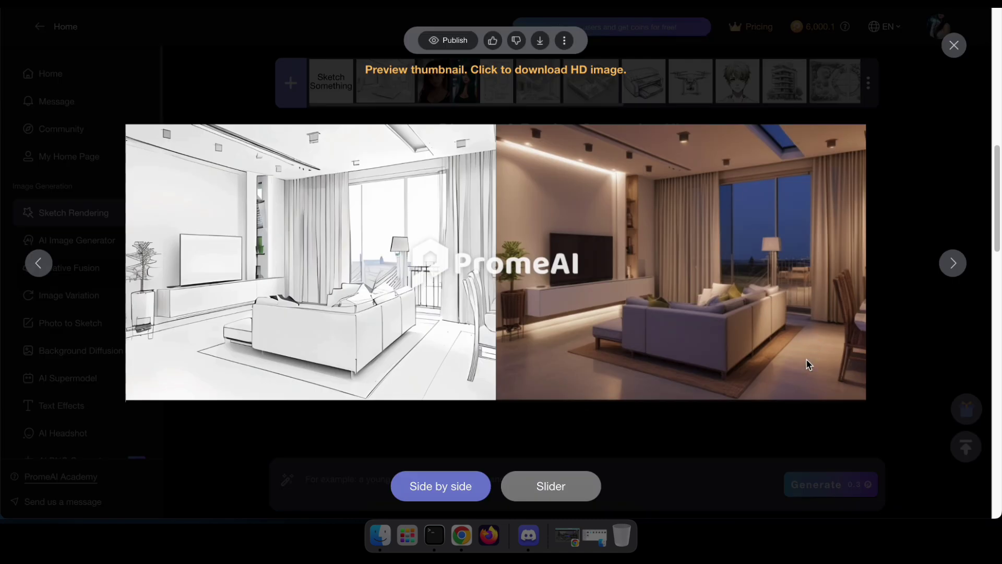
left_click(692, 438)
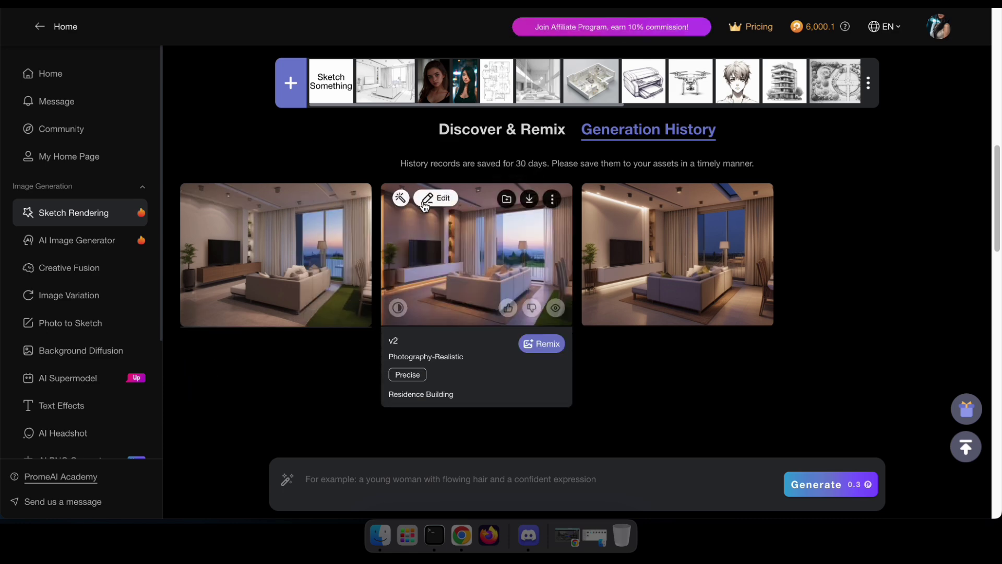
- Bring up the Sketch image folder again from the dock
mouse_move(438, 203)
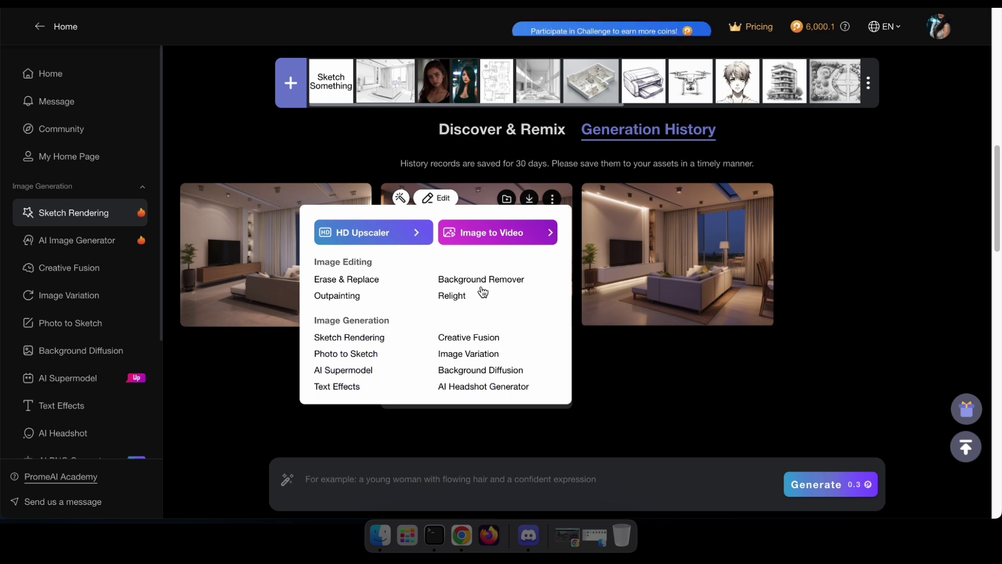
mouse_move(733, 199)
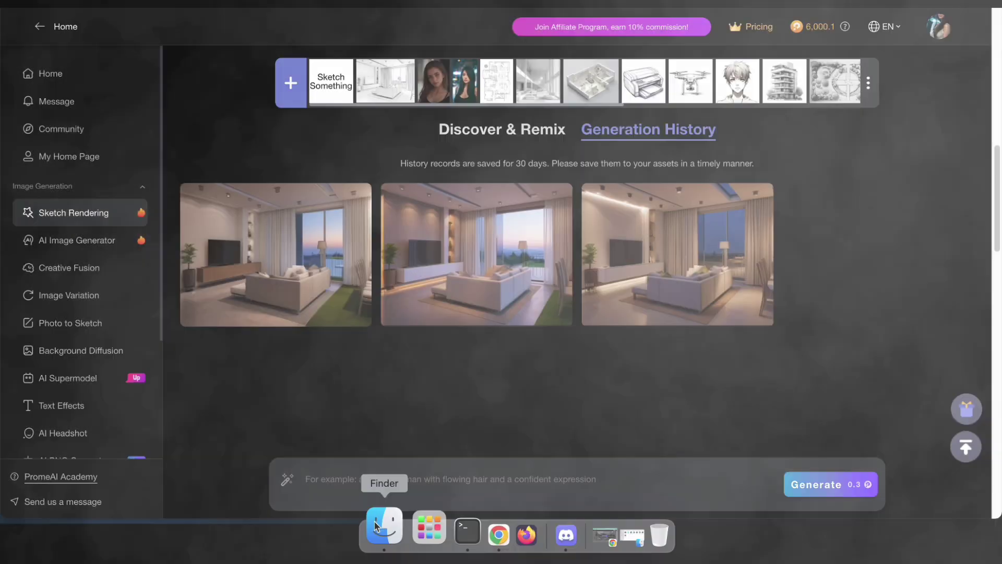
left_click(380, 534)
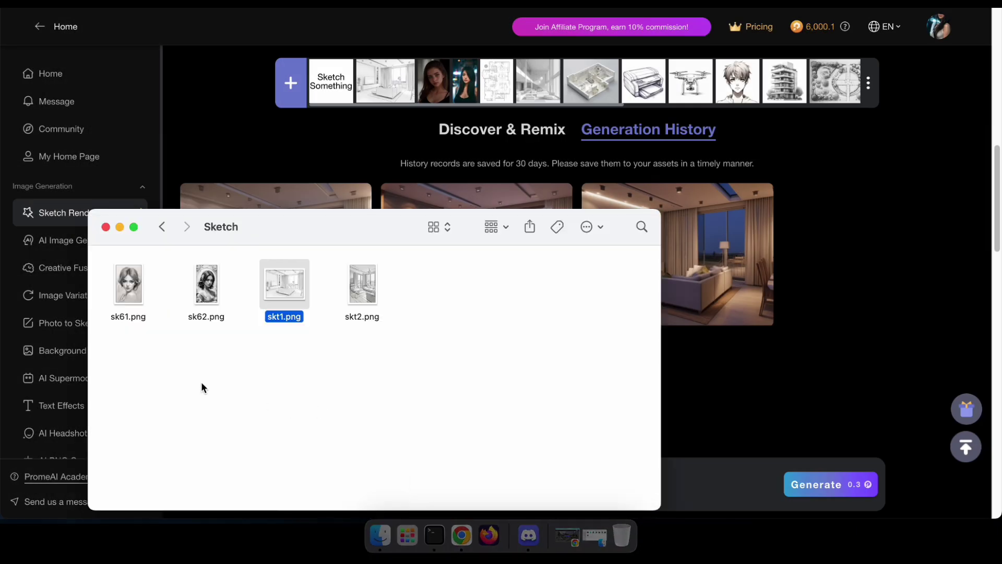
- Upload the portrait sketch sk61.png and prompt 'young women with black hair'
left_click(198, 367)
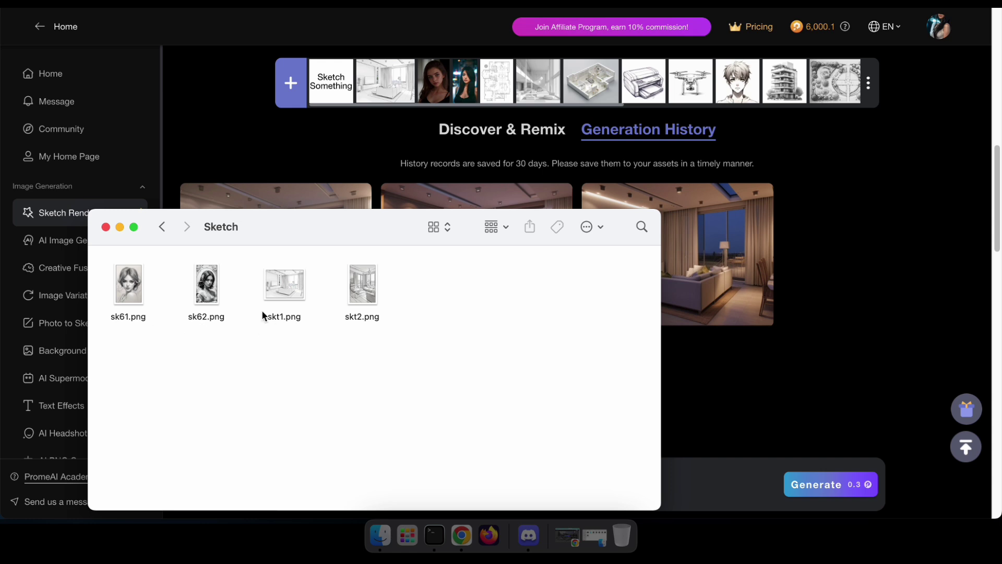
left_click_drag(138, 293, 391, 155)
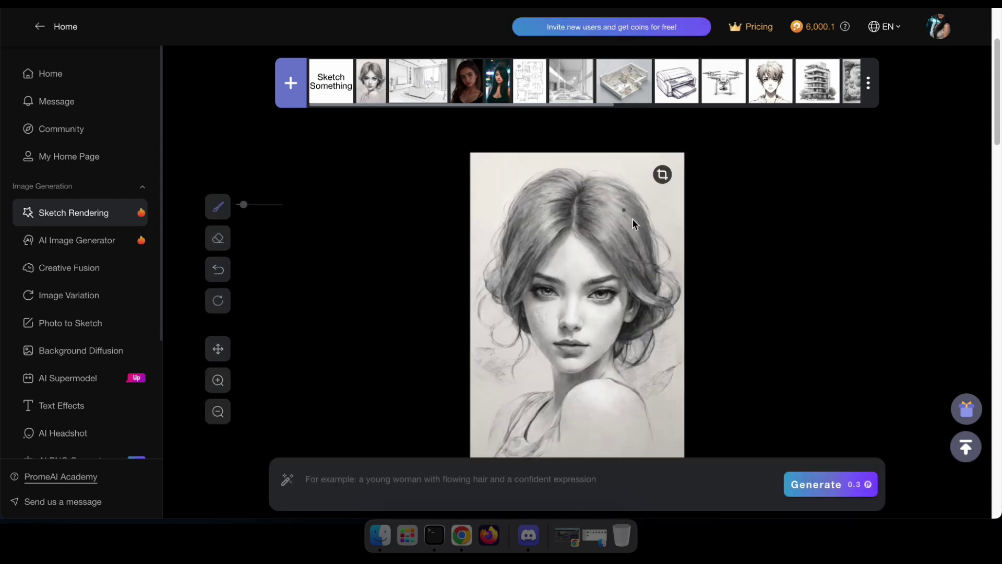
left_click(340, 450)
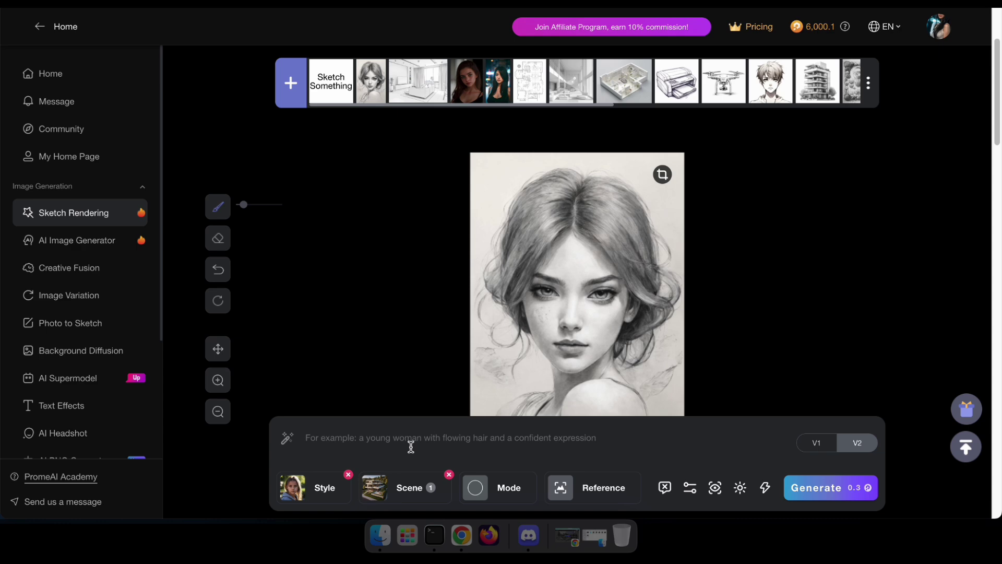
type("young women with black hair")
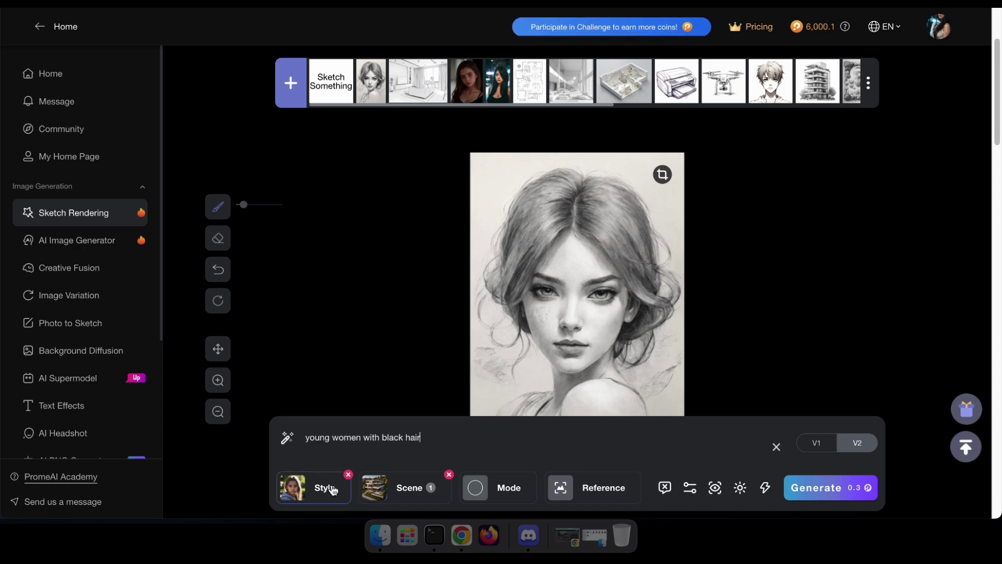
- Clear the Residence Building scene, choose the Cinematic photography style, and generate renders
left_click(333, 491)
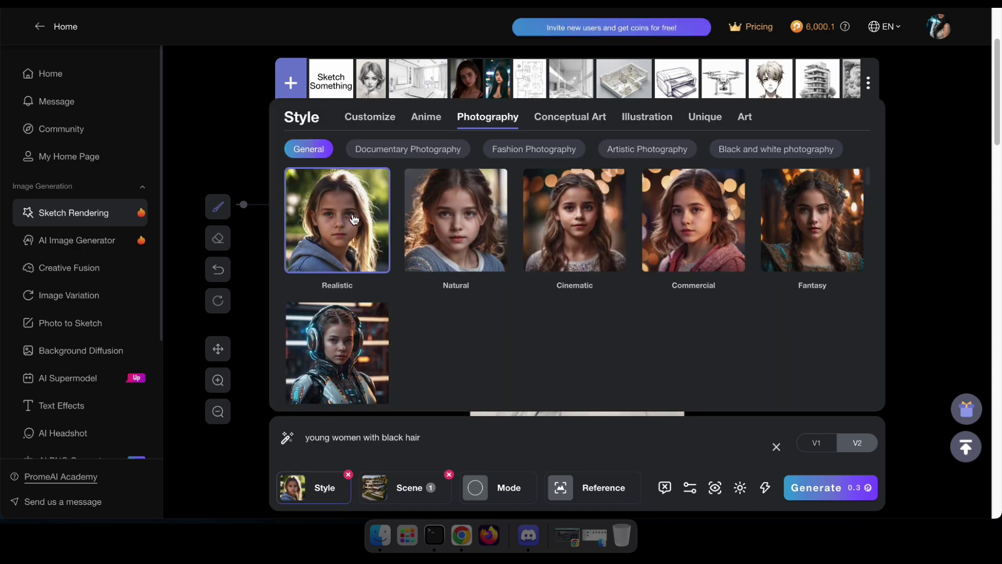
left_click(448, 474)
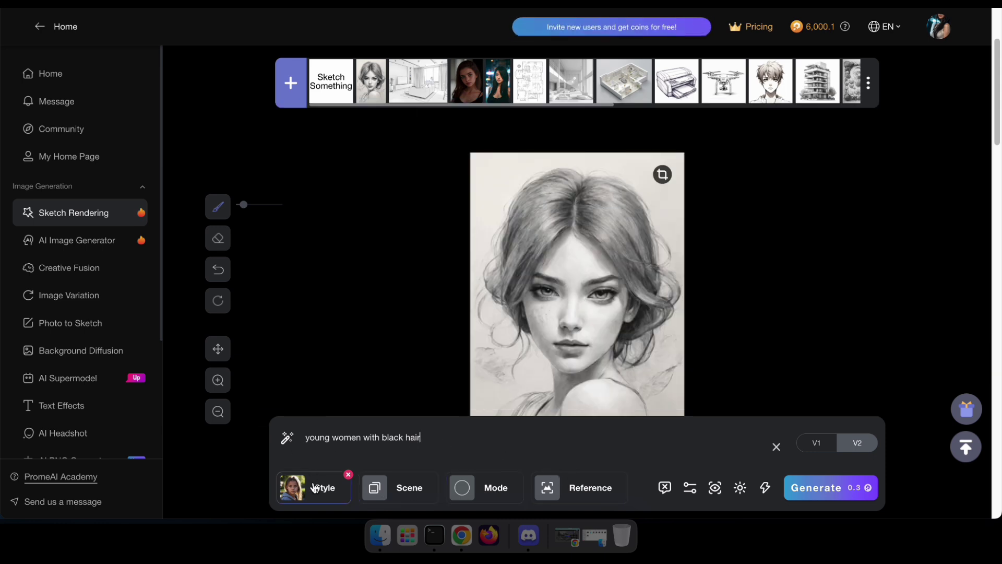
left_click(326, 487)
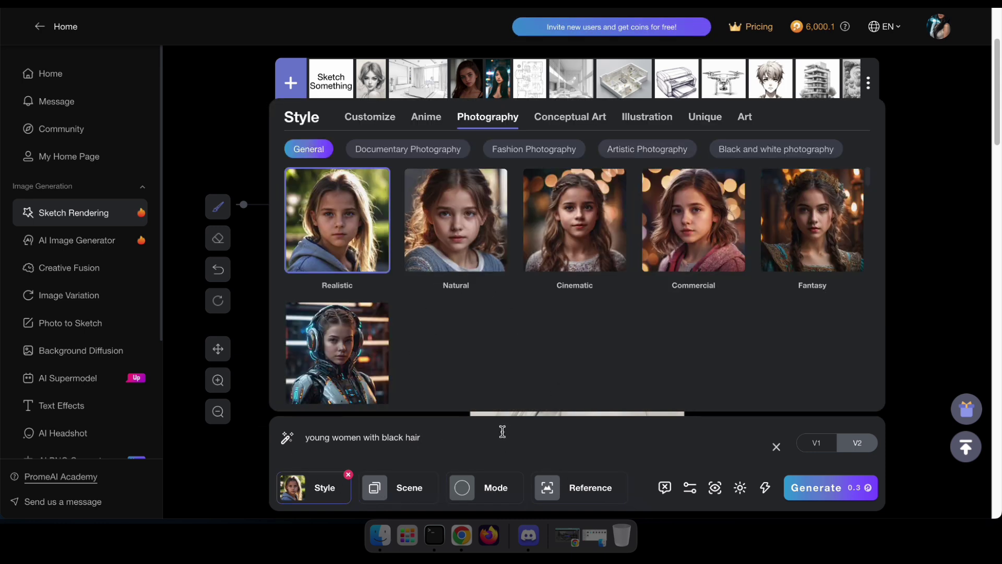
left_click(582, 226)
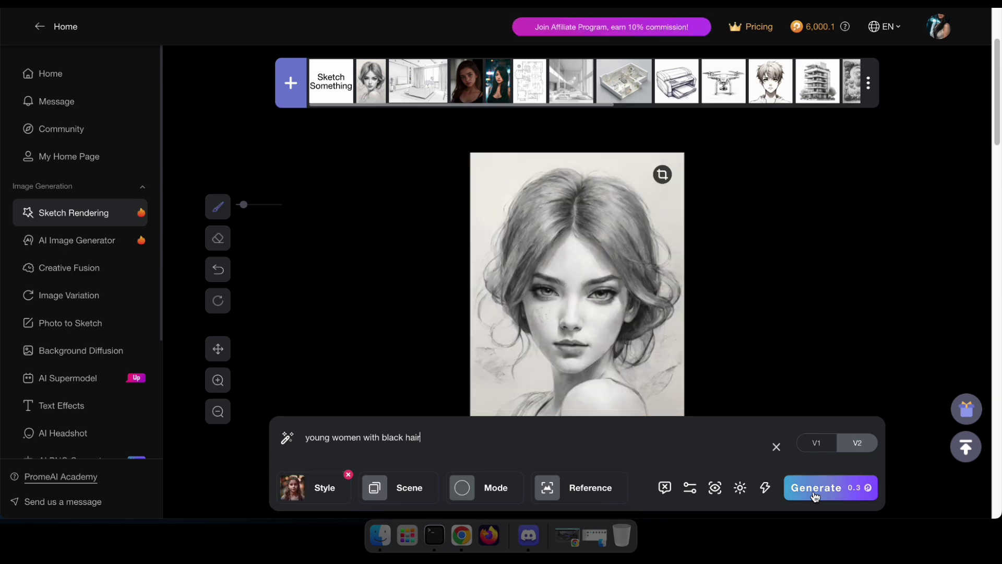
left_click(815, 494)
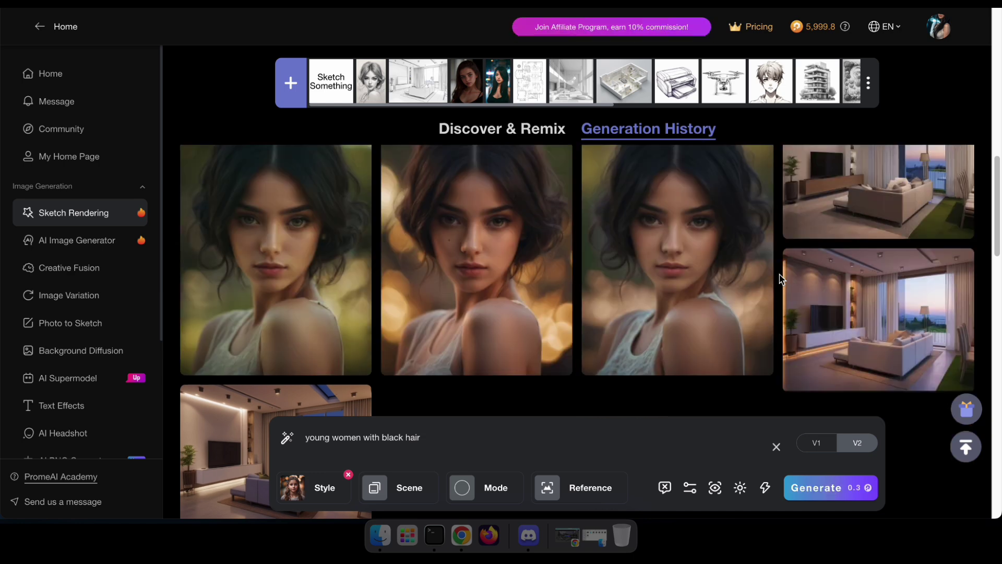
- Compare the second, then the first black-haired portrait against the pencil sketch
left_click(507, 217)
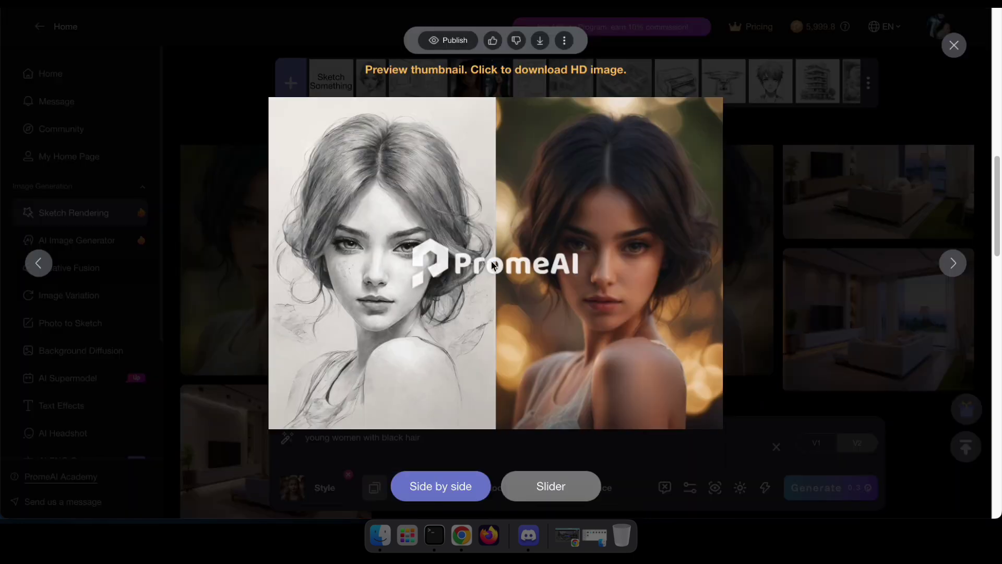
left_click(785, 244)
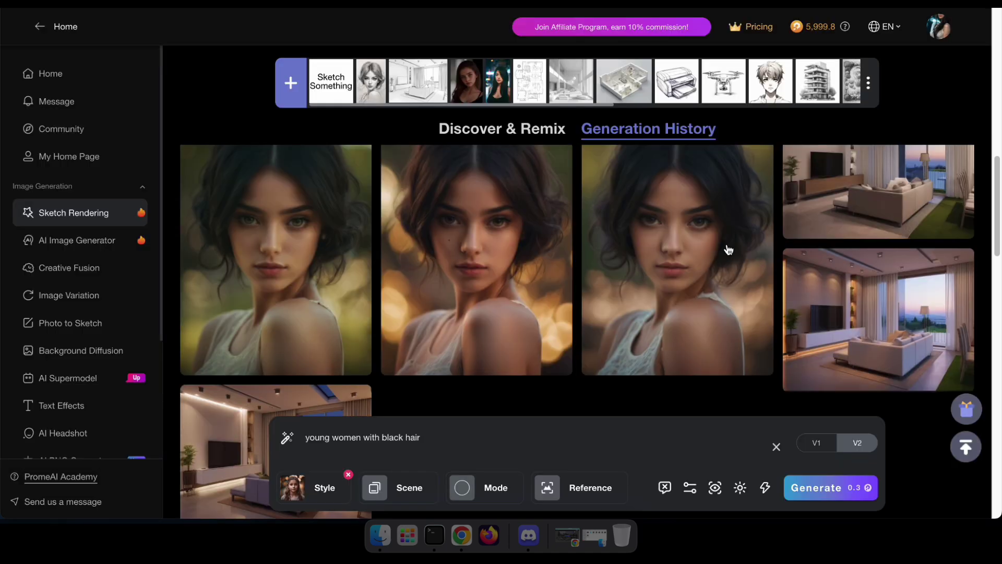
left_click(313, 228)
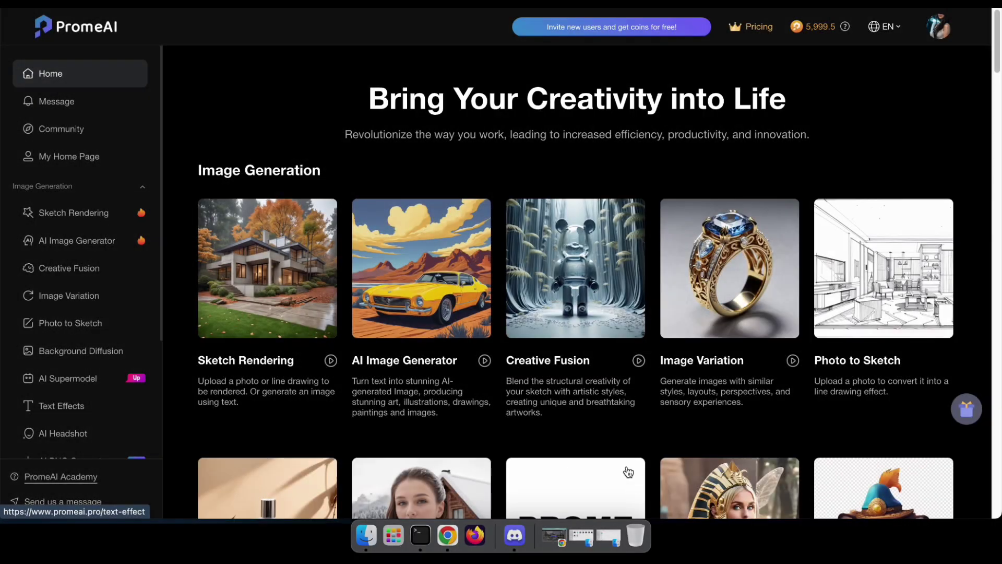
- Open the AI Image Generator and glance at its style presets
mouse_move(397, 368)
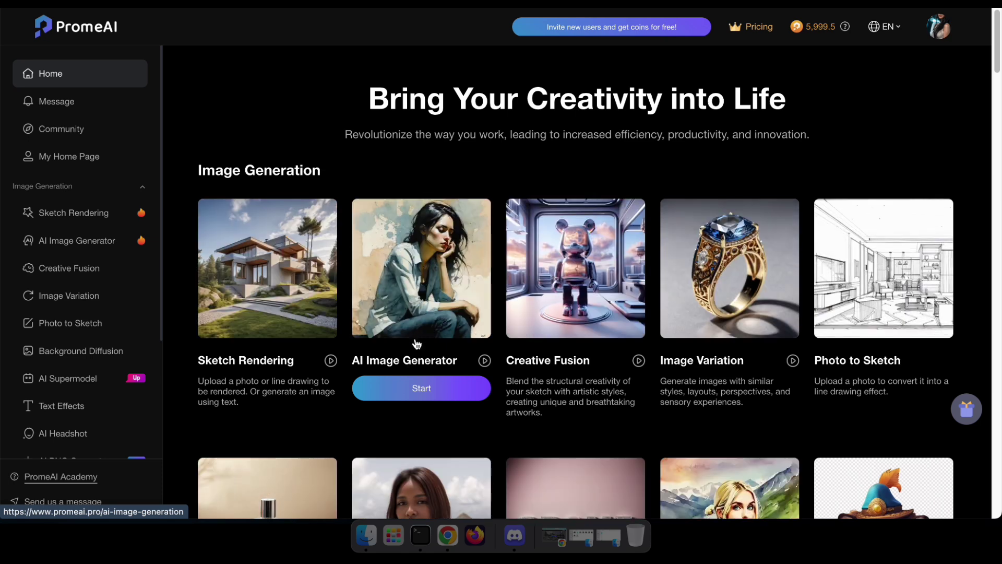
left_click(413, 390)
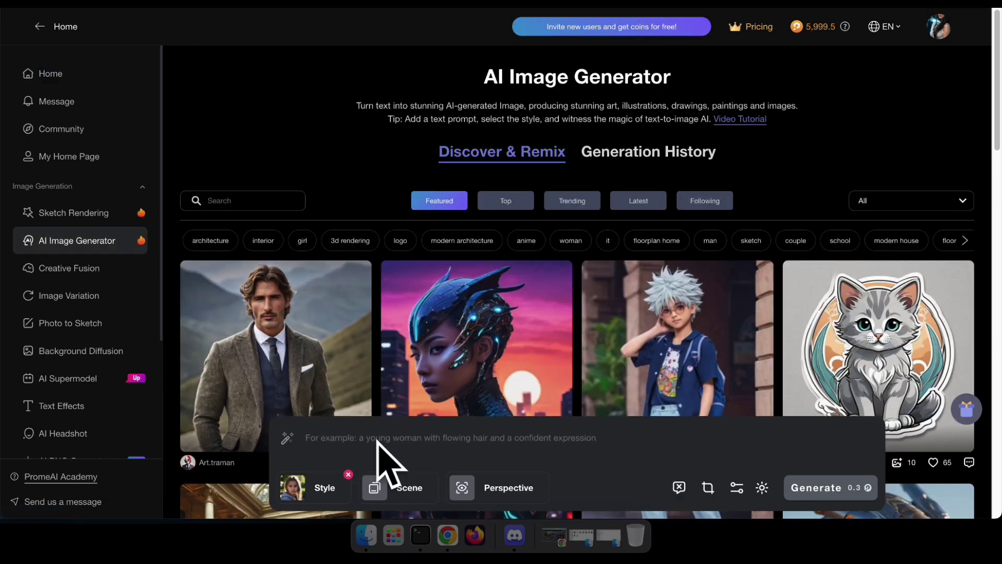
left_click(308, 492)
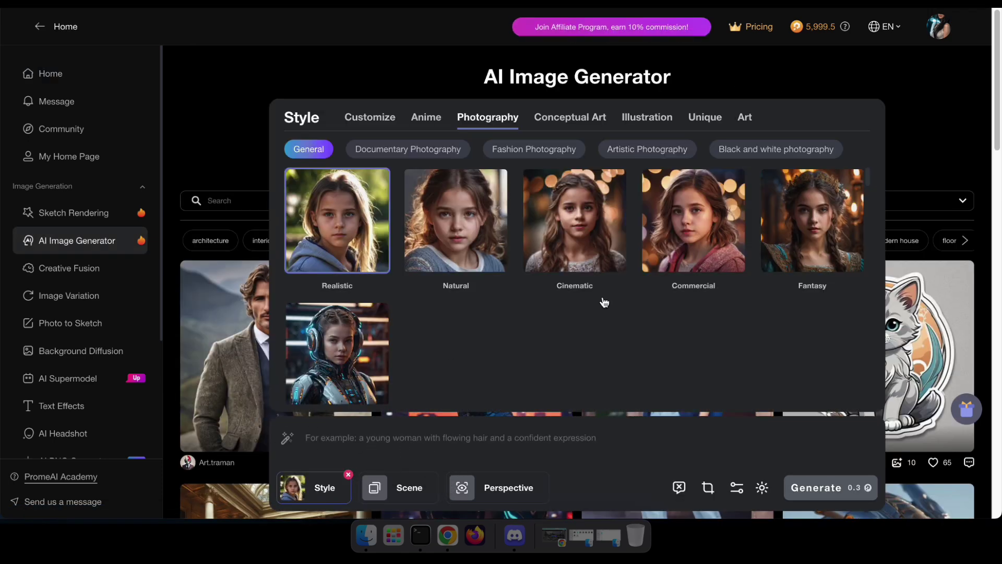
- Open the Prompts file in TextEdit and copy its first prompt paragraph
left_click(498, 439)
left_click(366, 535)
double_click(362, 285)
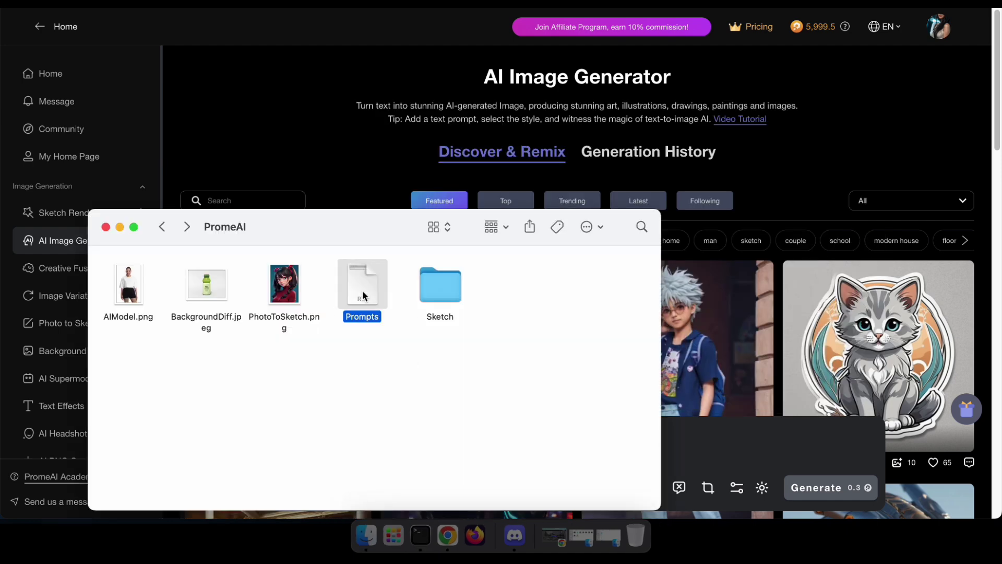
triple_click(146, 38)
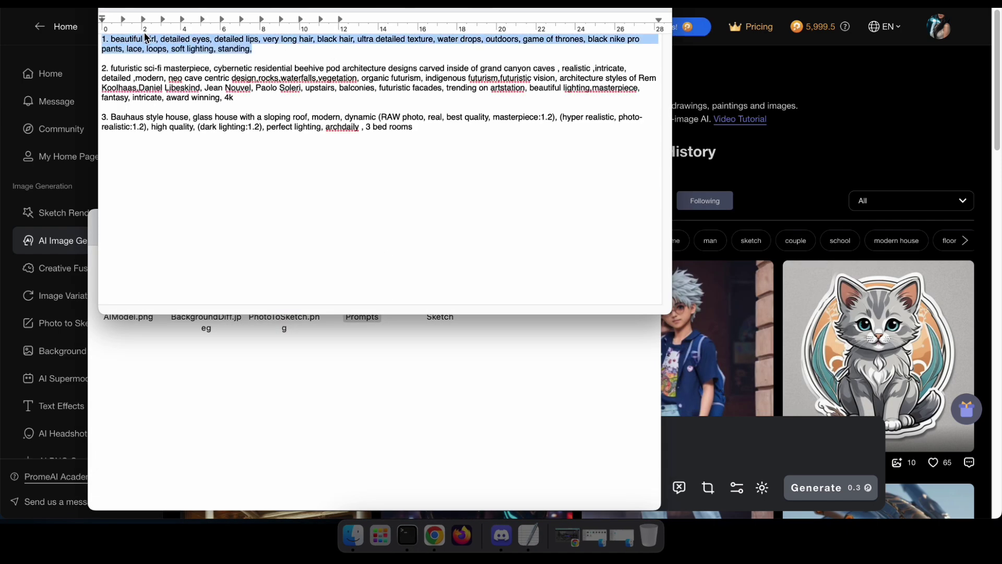
right_click(113, 44)
left_click(141, 124)
- Paste the 'beautiful girl, detailed eyes…' prompt into the generator and review the scene presets
left_click(812, 138)
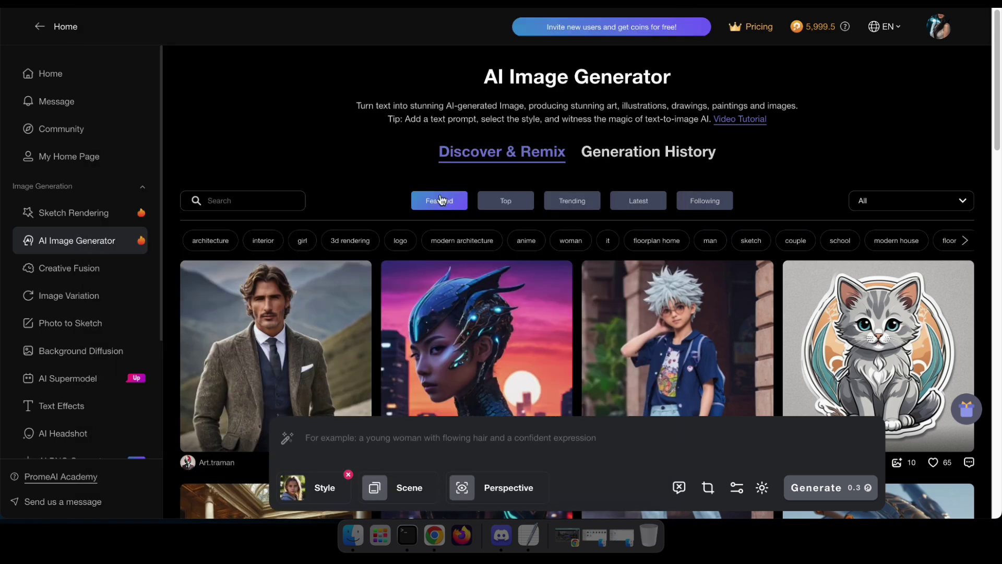
left_click(379, 440)
key("super+v")
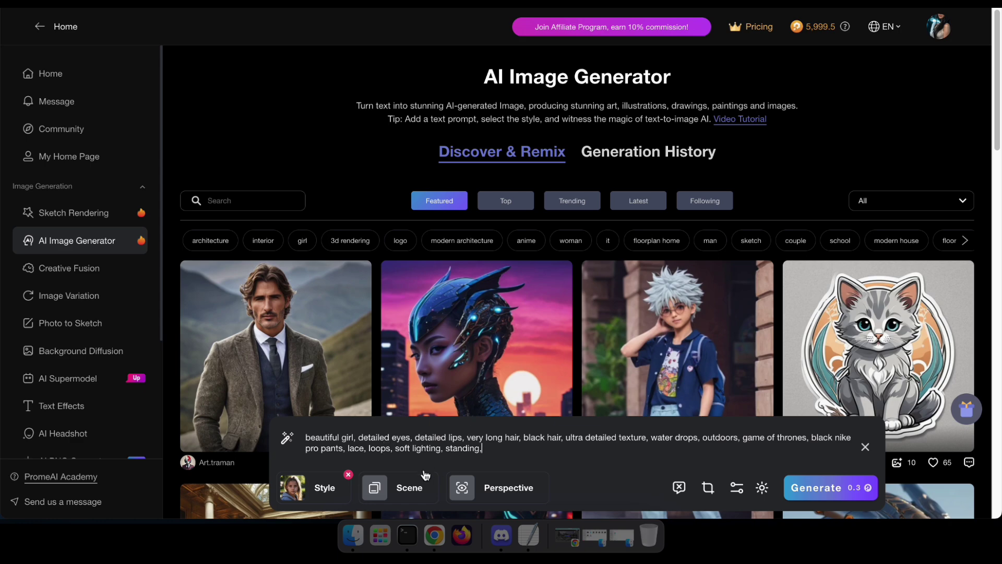
left_click(320, 490)
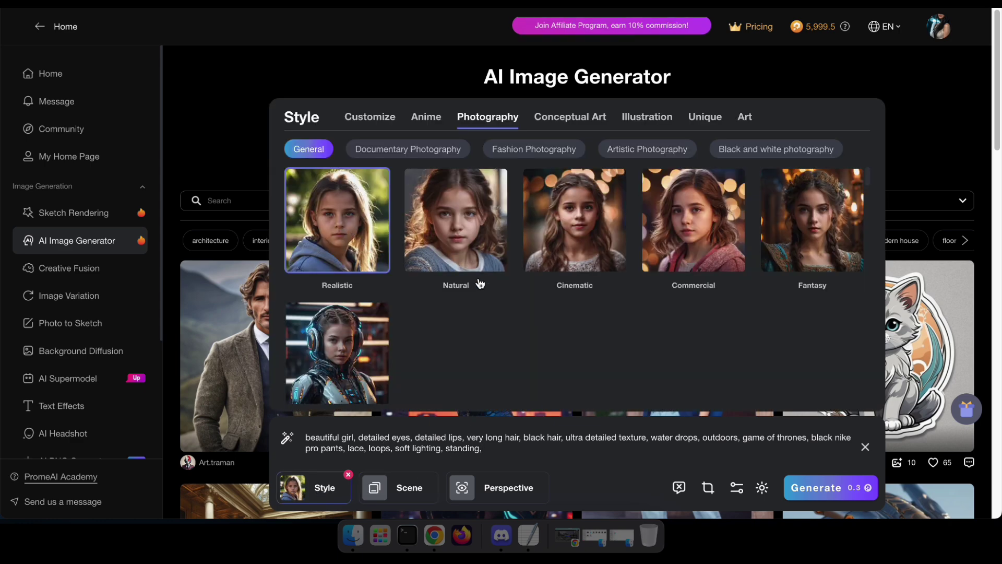
scroll(480, 287, "down", 10)
left_click(401, 493)
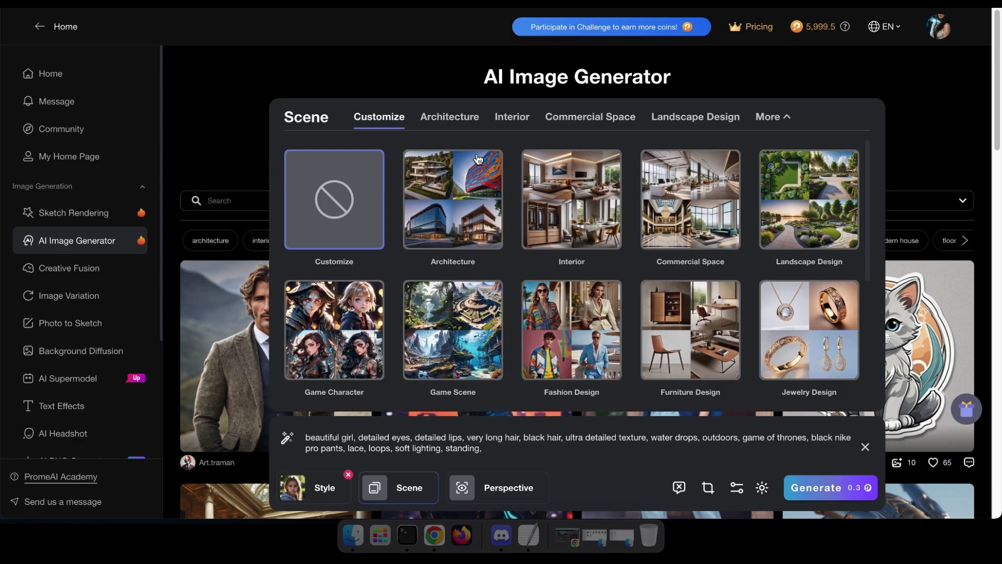
left_click(604, 455)
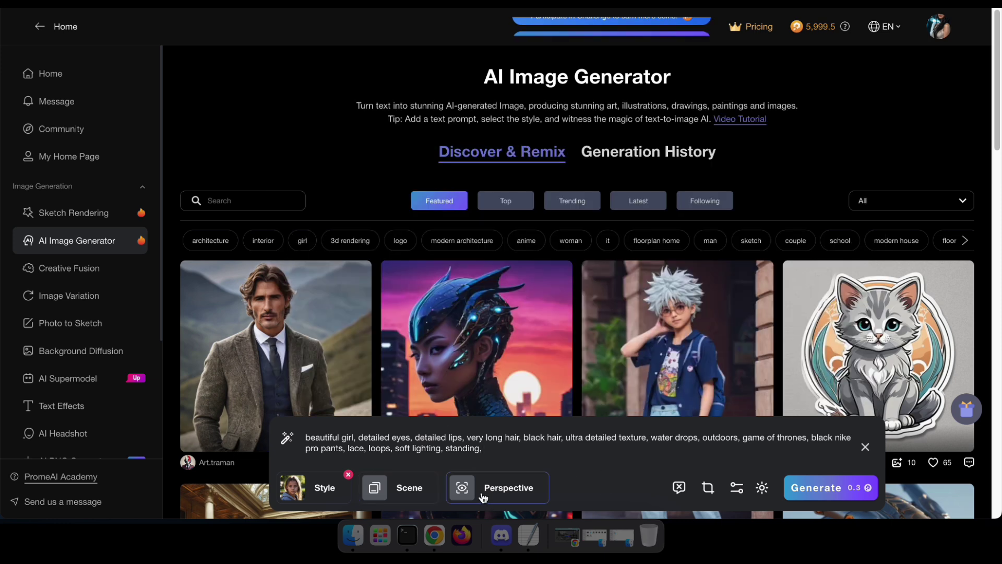
- Check the size options, generate the portraits, and view the third result full size
left_click(709, 488)
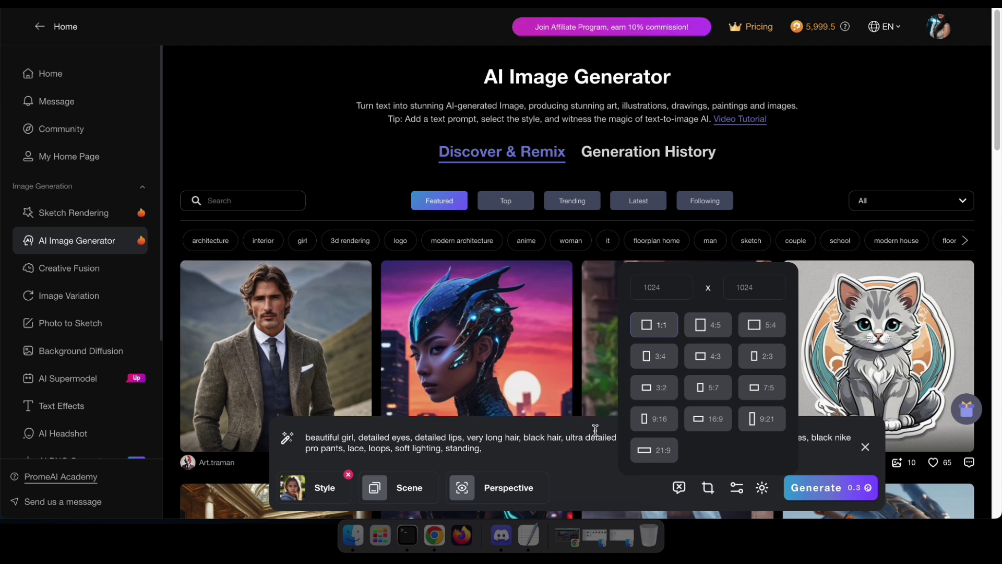
left_click(600, 459)
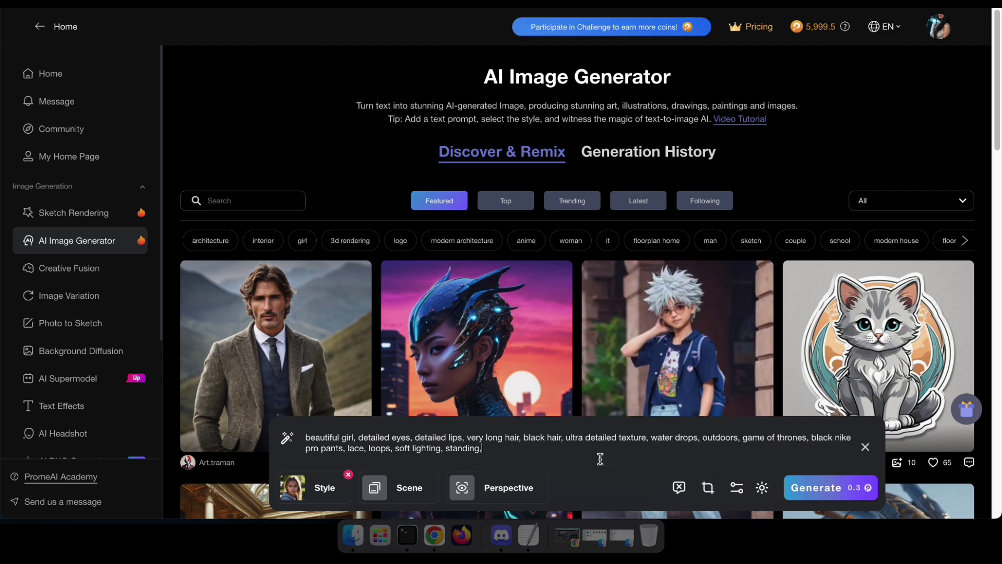
left_click(842, 488)
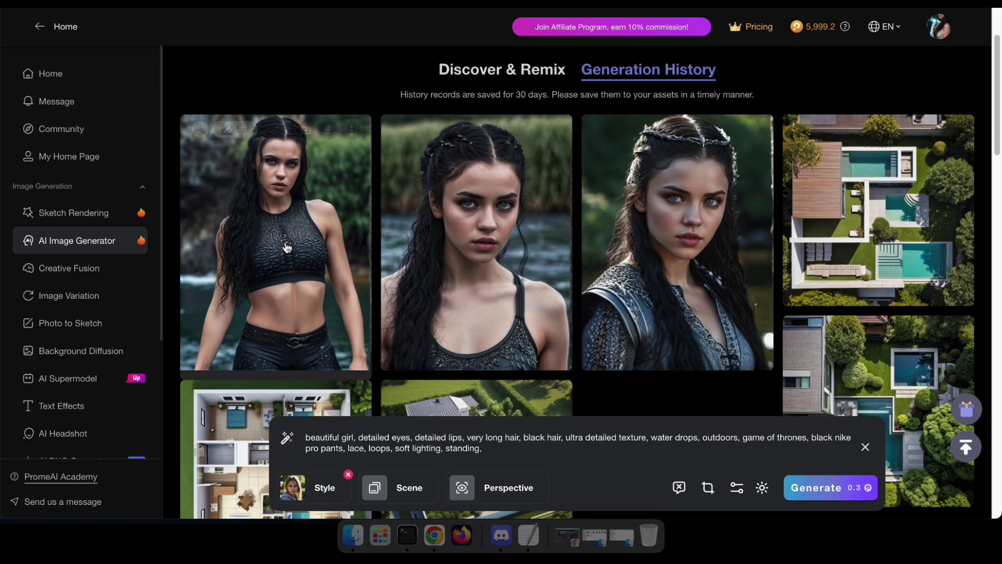
left_click(683, 244)
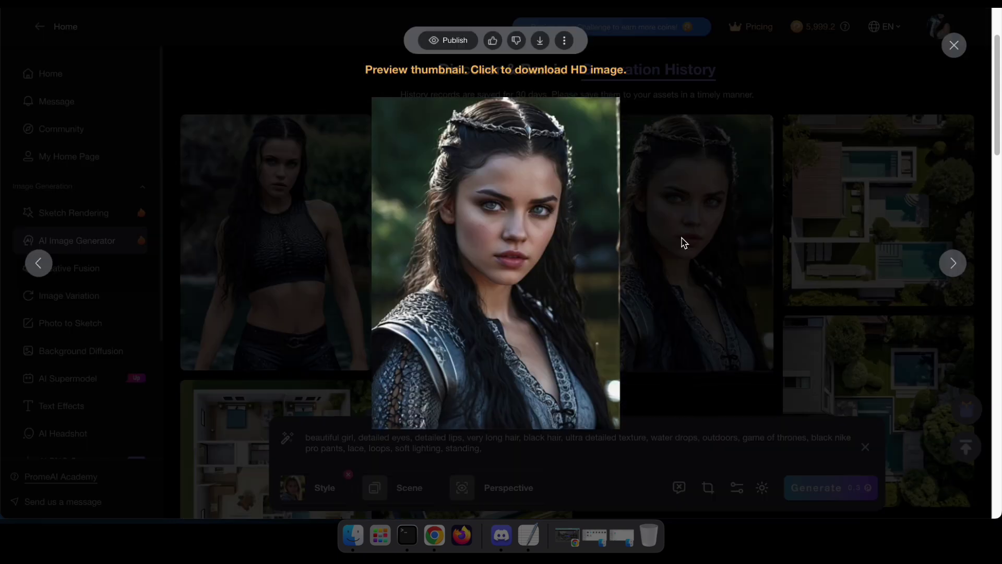
left_click(773, 185)
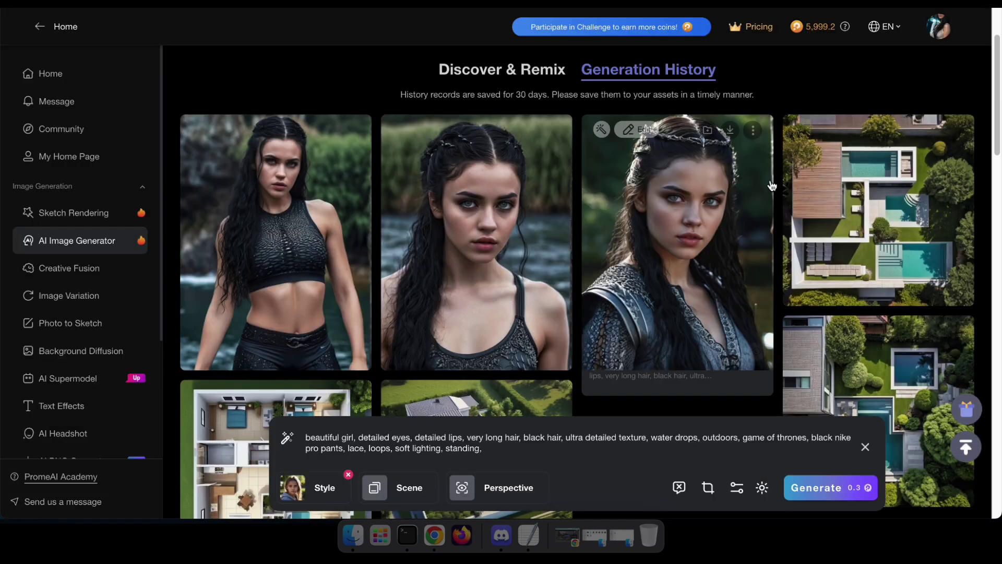
- Choose the Commercial photography style and add West Asians, Youth and Serene Fashion Design scene tags
left_click(327, 484)
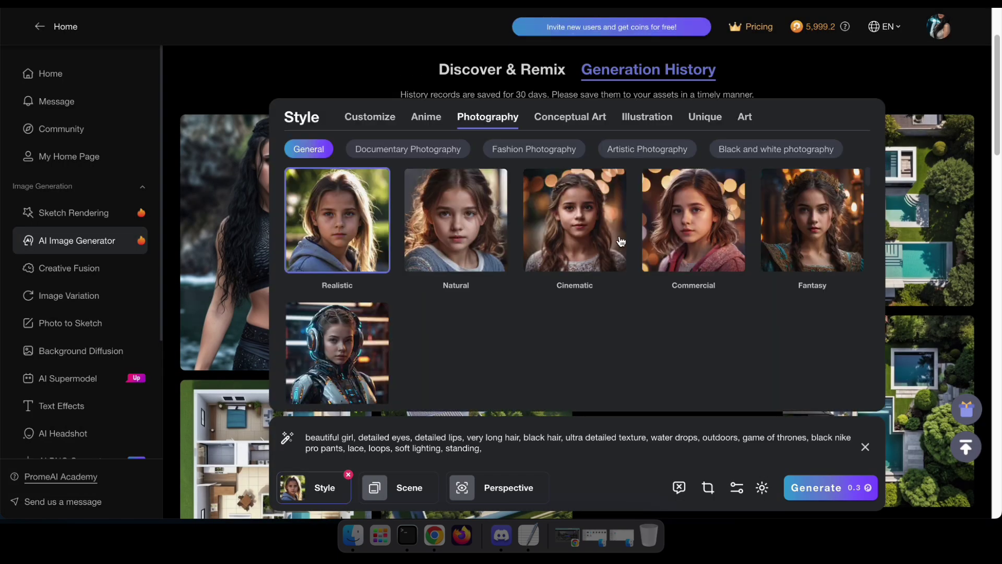
left_click(708, 224)
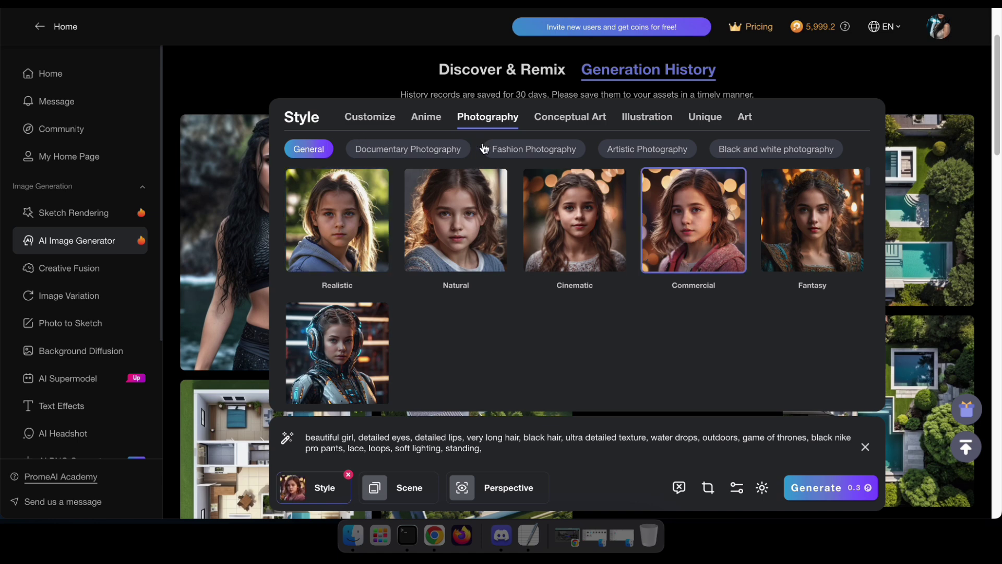
left_click(405, 490)
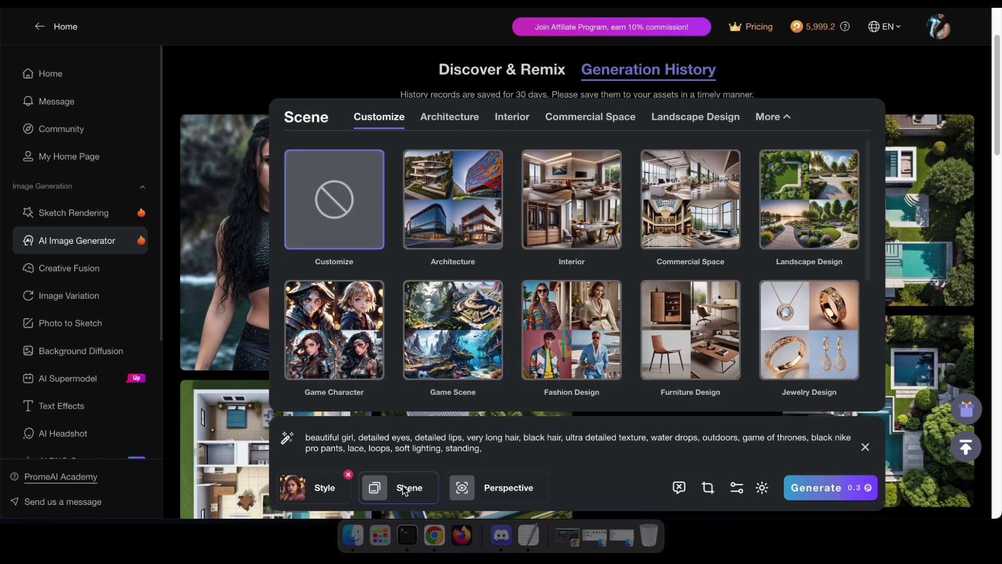
left_click(571, 329)
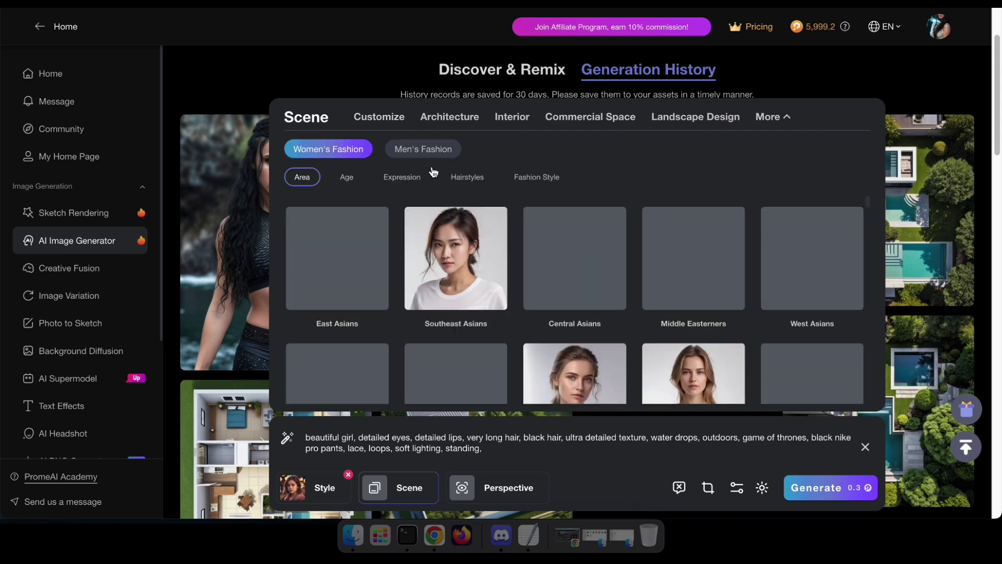
left_click(758, 287)
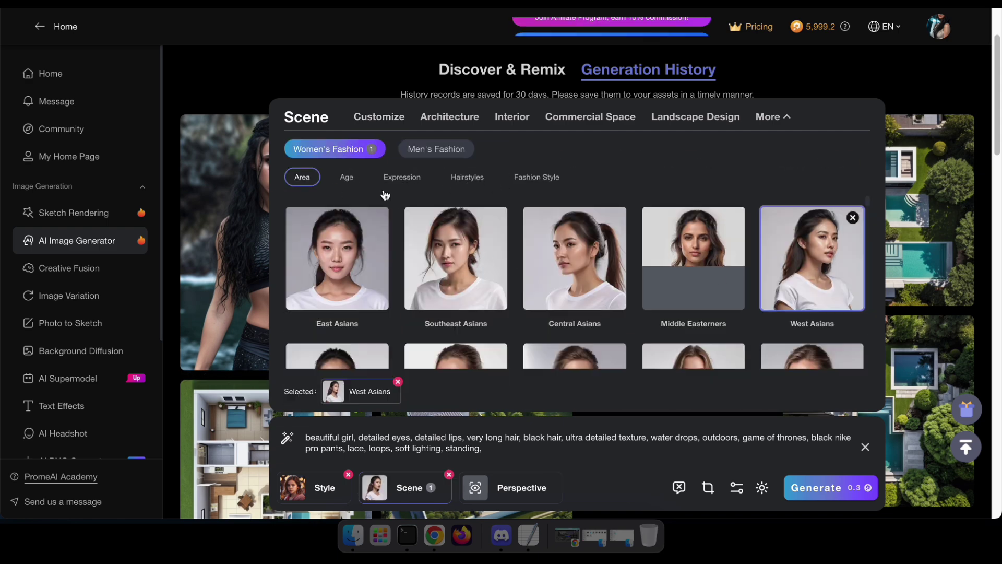
left_click(346, 177)
left_click(577, 274)
left_click(402, 177)
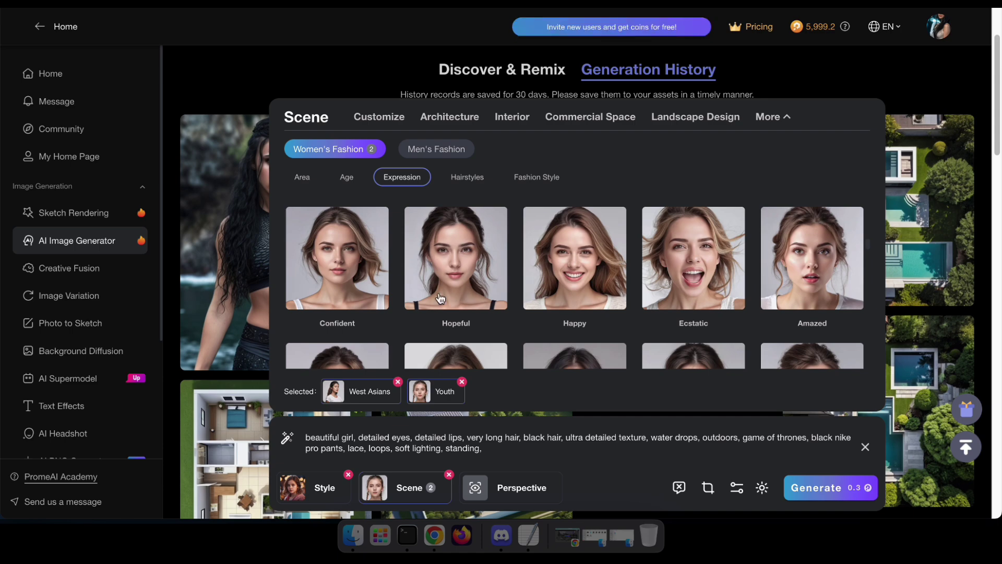
scroll(522, 292, "down", 5)
scroll(428, 304, "up", 10)
left_click(402, 177)
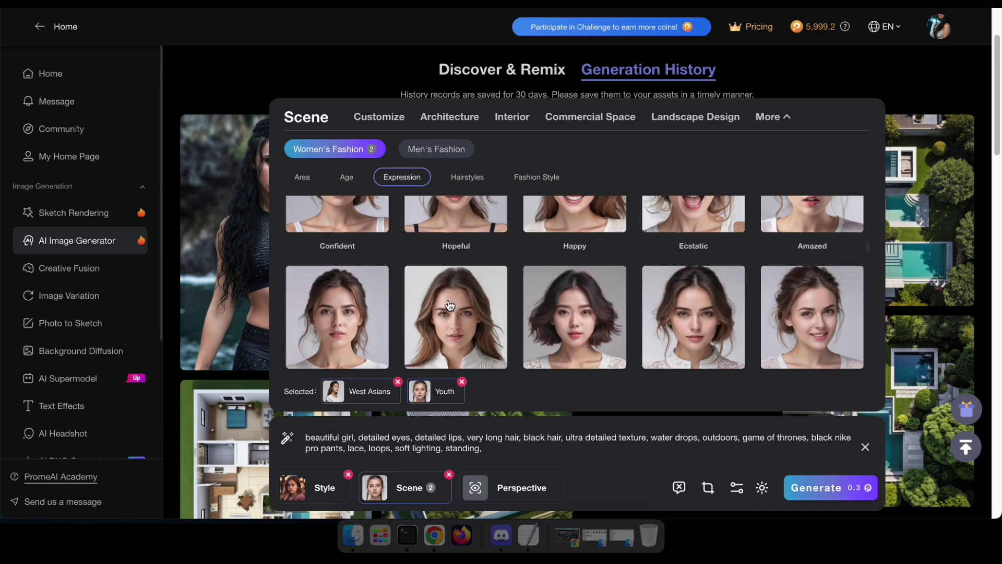
- Add the Straight hairstyle and a fashion style preset to the scene
left_click(574, 312)
left_click(468, 177)
left_click(337, 257)
left_click(537, 177)
scroll(681, 297, "down", 3)
scroll(681, 297, "down", 5)
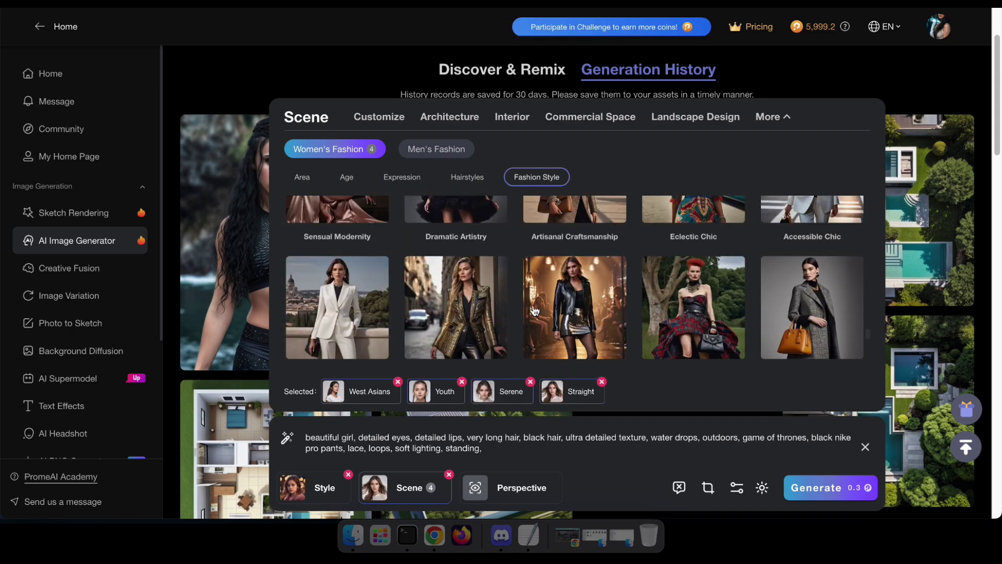
left_click(694, 297)
- Add the Full Body Shot perspective and generate the portraits
left_click(522, 487)
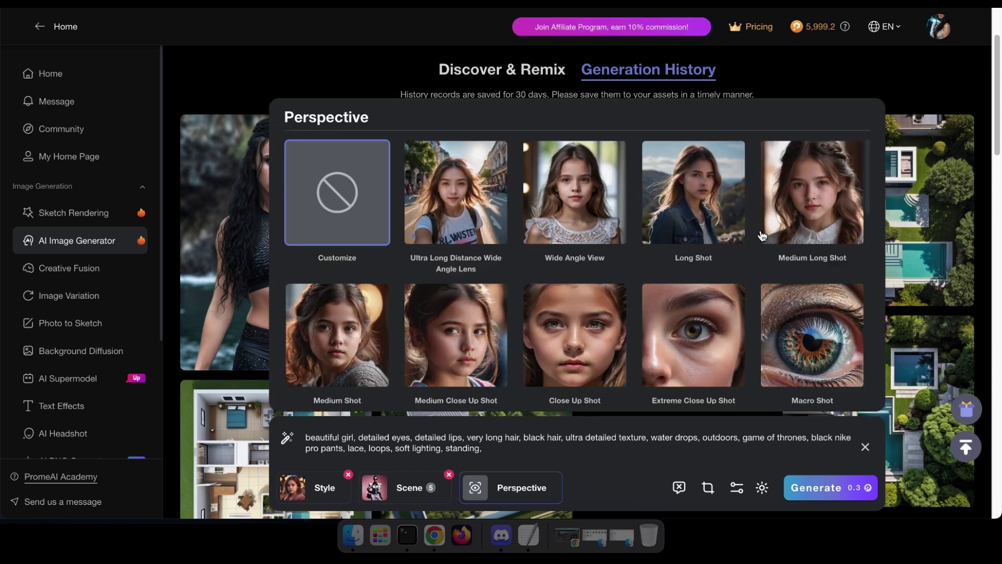
scroll(713, 208, "down", 5)
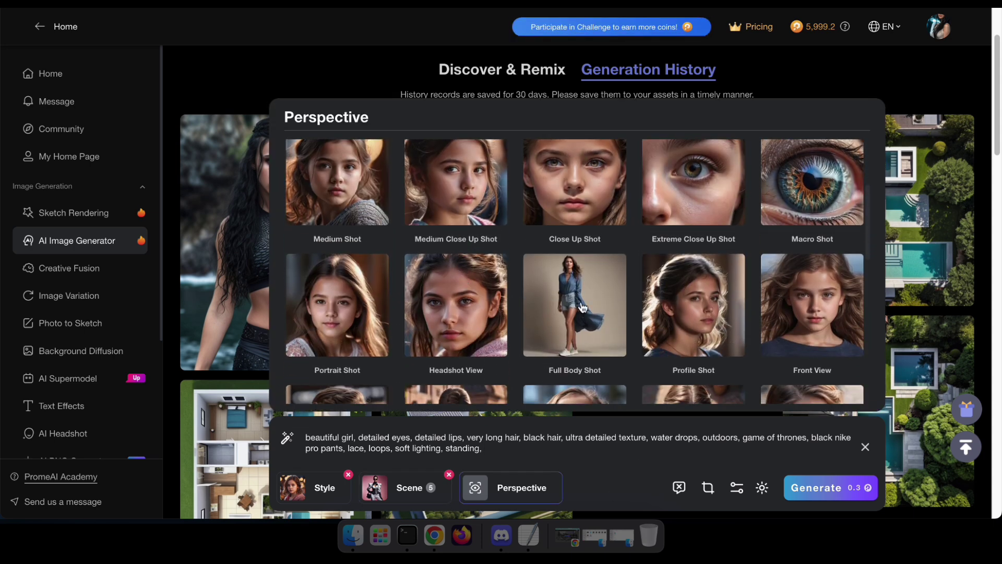
left_click(572, 345)
left_click(651, 450)
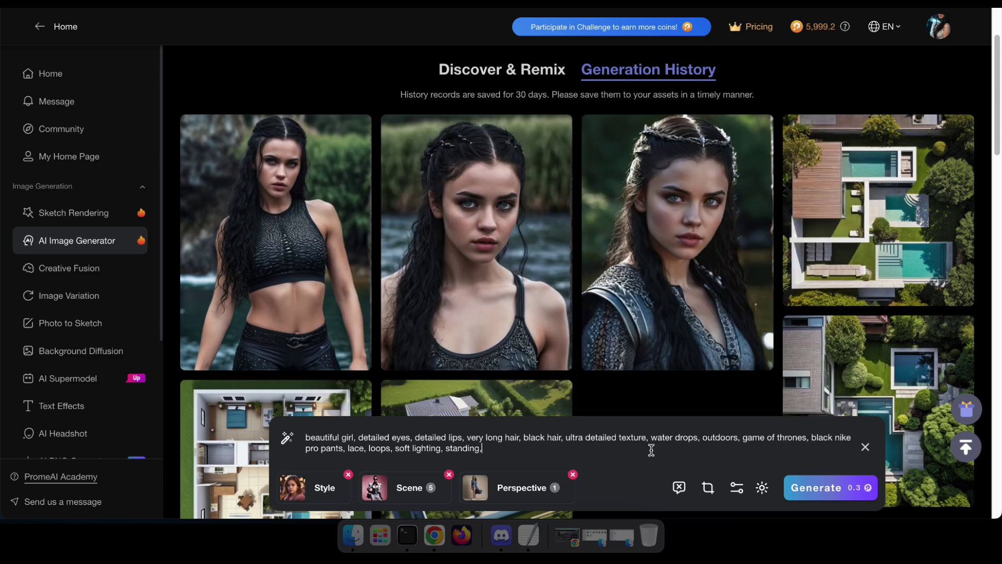
left_click(834, 488)
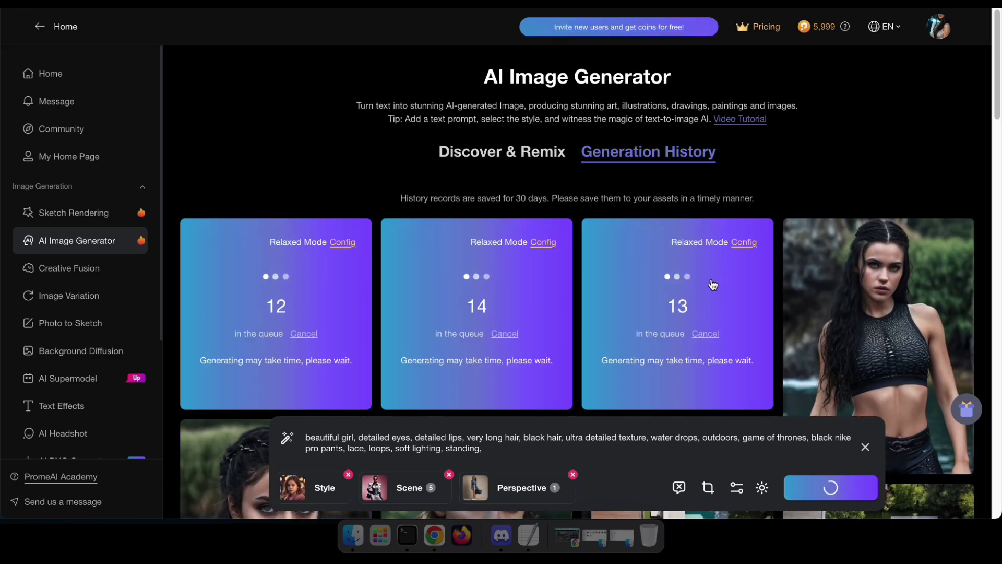
- View the first new black-leather outfit portrait full size
scroll(803, 165, "down", 3)
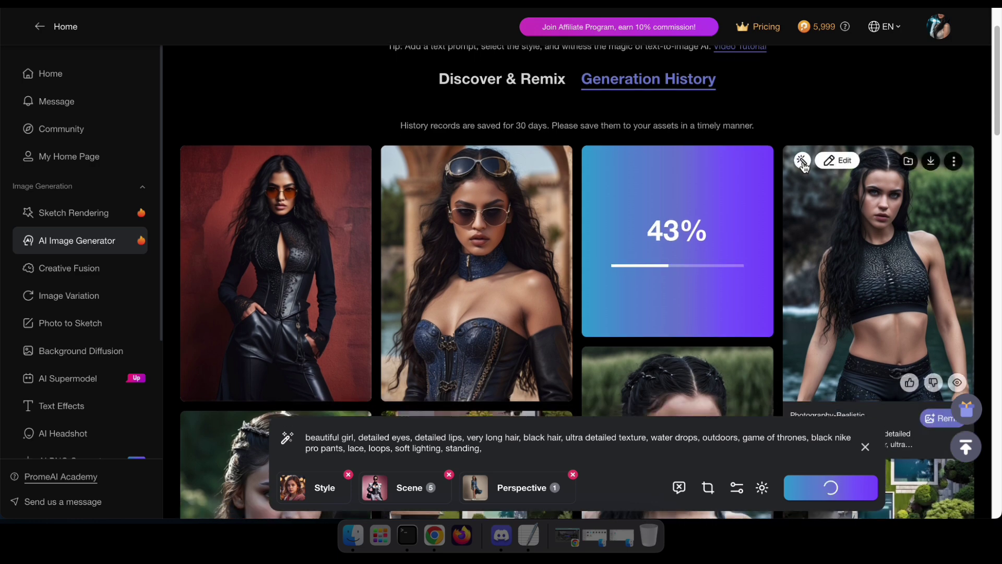
left_click(320, 233)
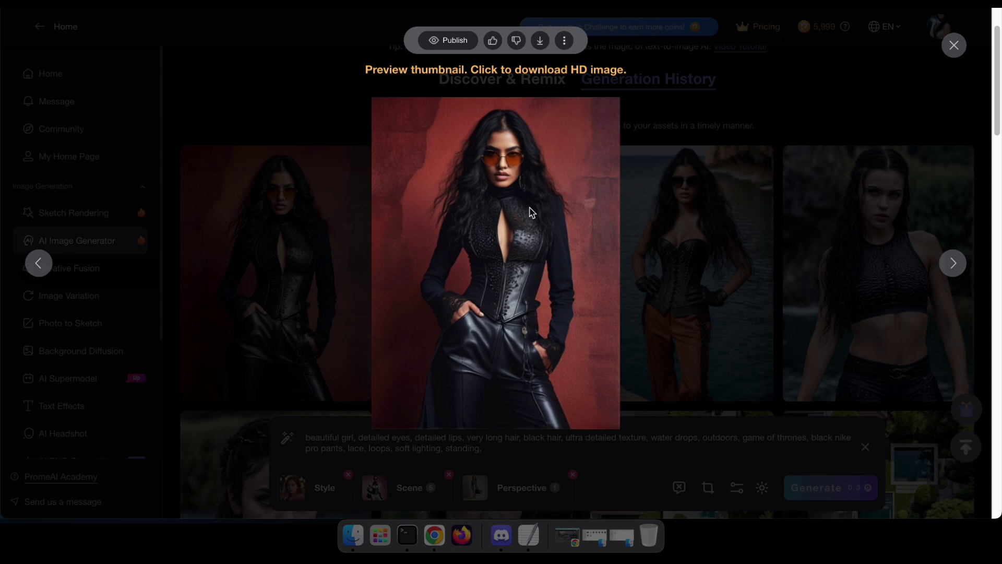
left_click(779, 97)
- Switch the style to General anime and remove the French Avant-Garde and West Asians scene tags
left_click(312, 509)
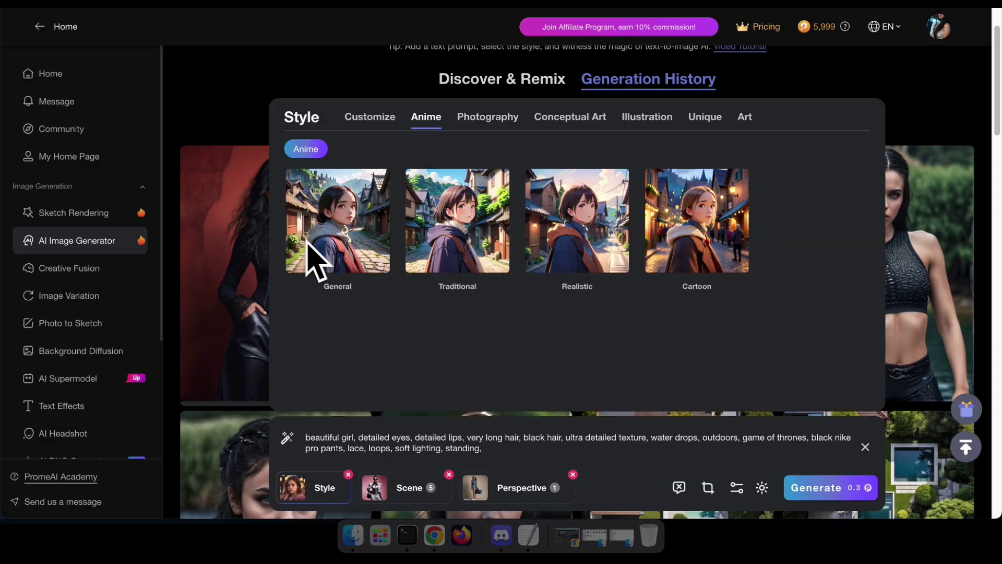
left_click(313, 264)
left_click(397, 487)
left_click(684, 255)
left_click(302, 177)
left_click(794, 273)
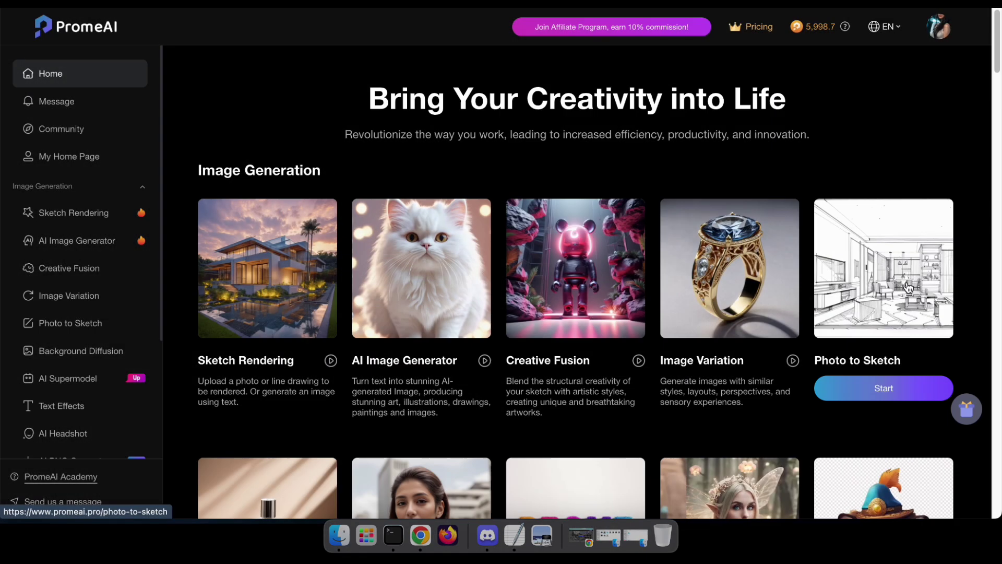
- Open Photo to Sketch and upload the anime portrait PhotoToSketch.png
left_click(888, 398)
left_click(339, 535)
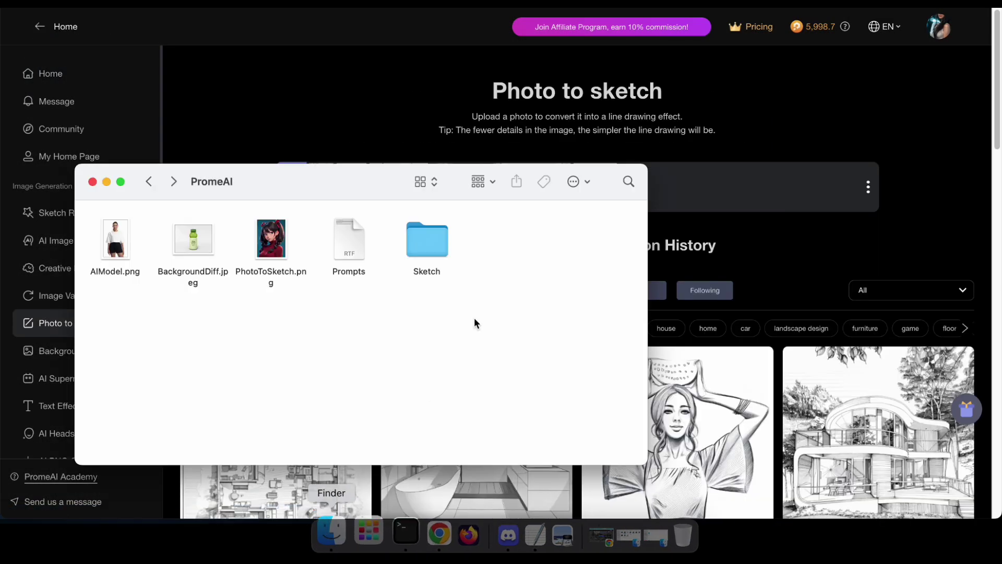
left_click(271, 244)
left_click_drag(261, 248, 351, 118)
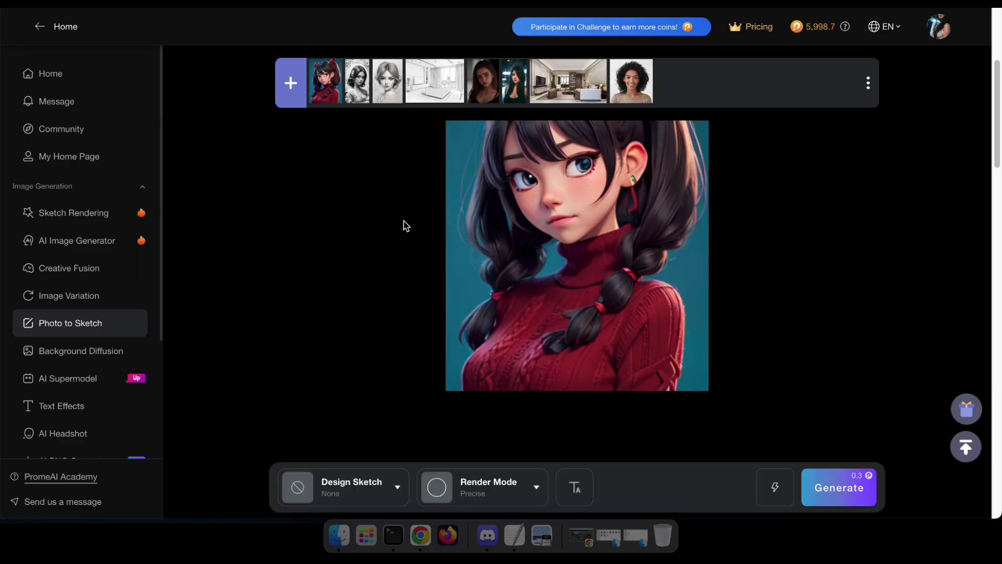
- Choose the Character Sketch style with Precise mode, prompt 'a girl', and generate sketches
left_click(354, 488)
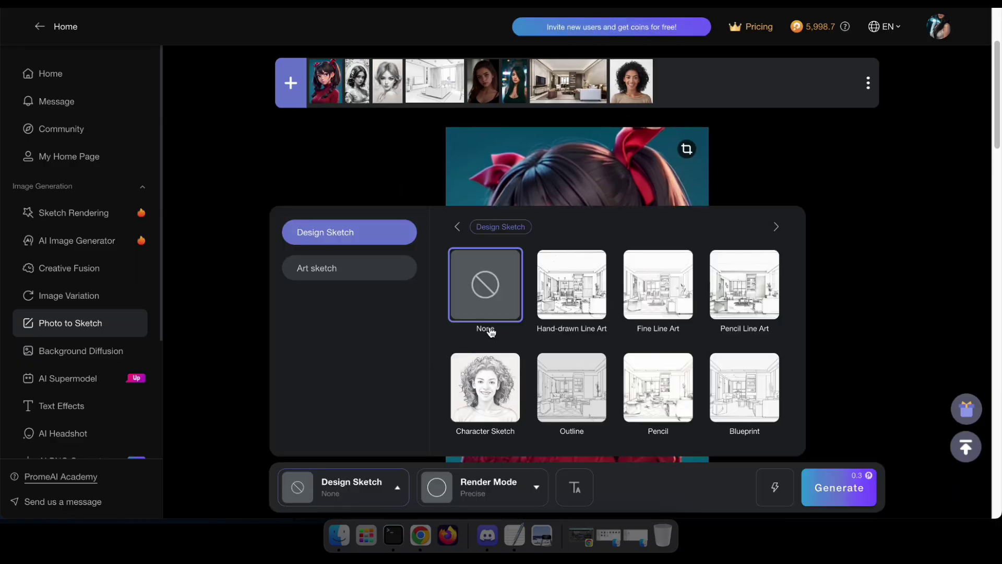
left_click(467, 386)
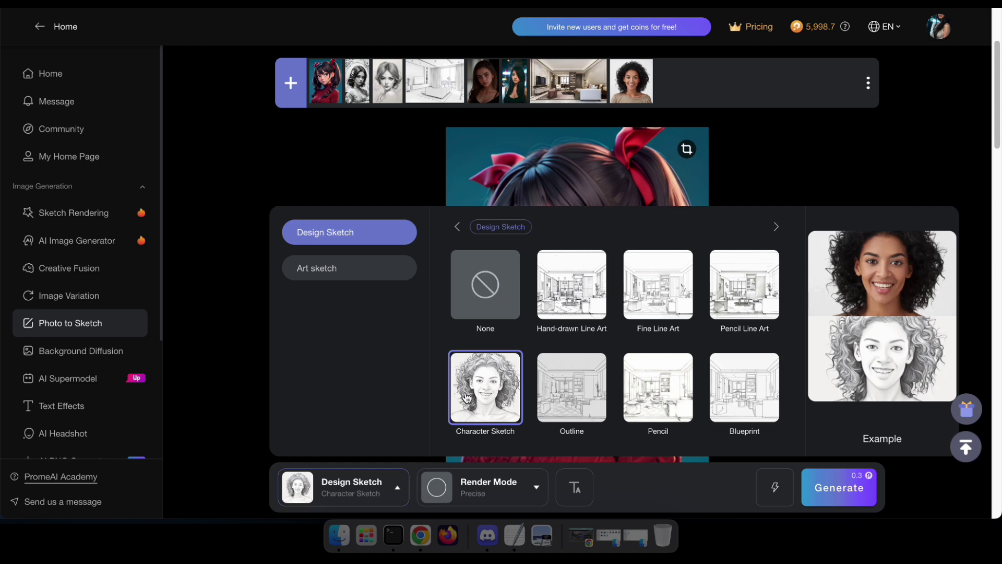
left_click(472, 482)
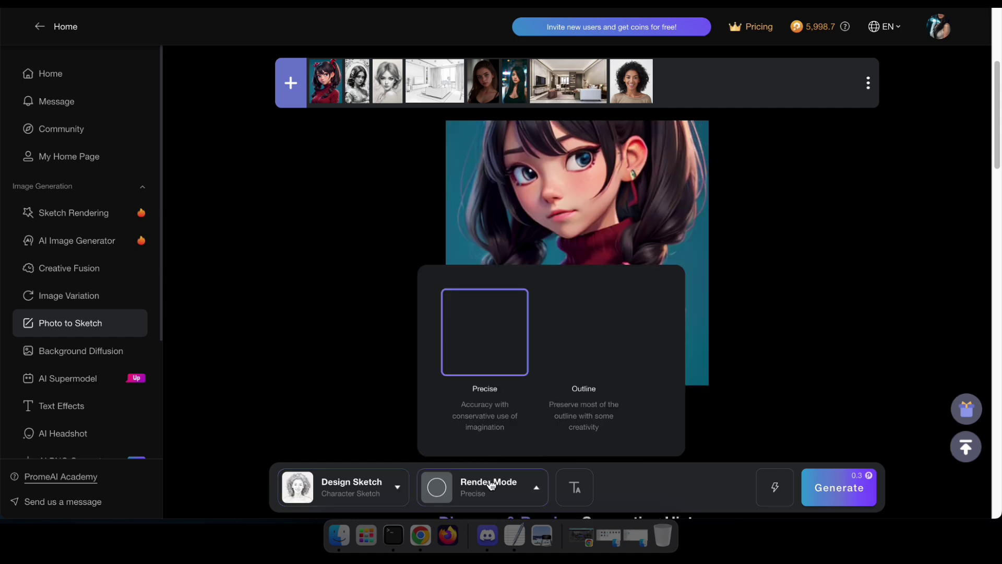
left_click(574, 487)
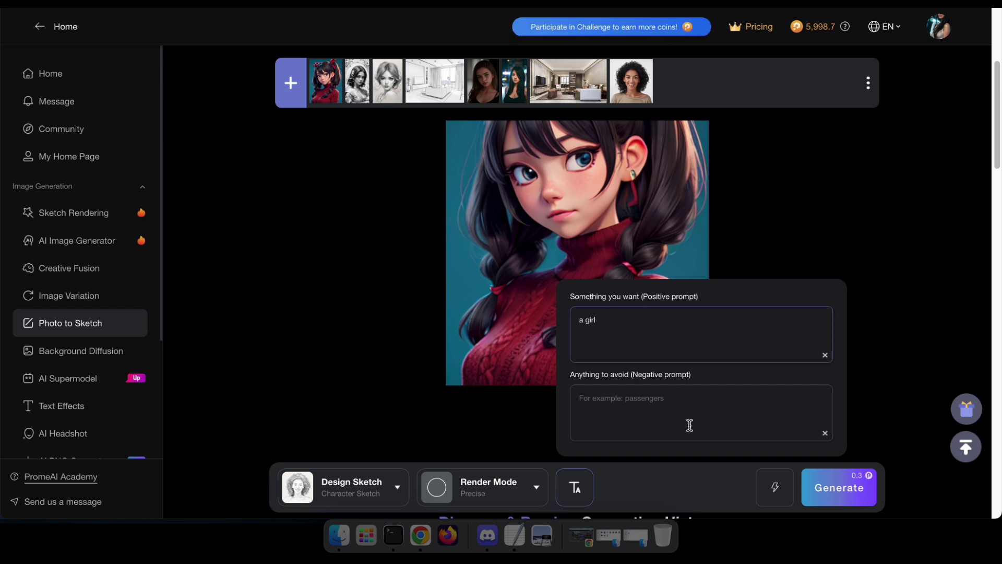
left_click(834, 486)
scroll(671, 358, "up", 5)
scroll(836, 337, "down", 8)
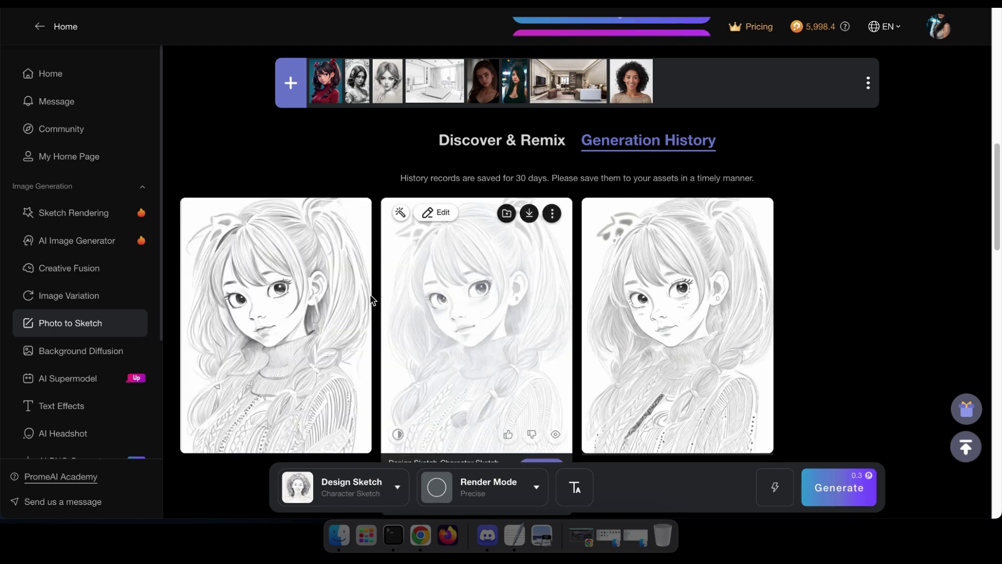
left_click(294, 311)
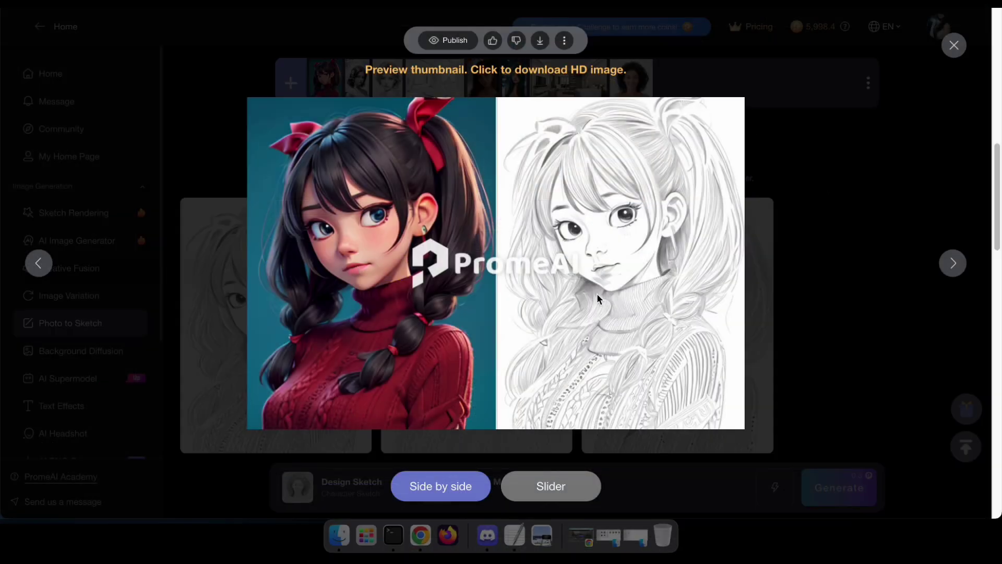
mouse_move(596, 293)
left_mouse_down()
mouse_move(340, 301)
mouse_move(512, 299)
mouse_move(412, 293)
mouse_move(668, 309)
left_mouse_up()
left_click(860, 207)
scroll(517, 257, "down", 5)
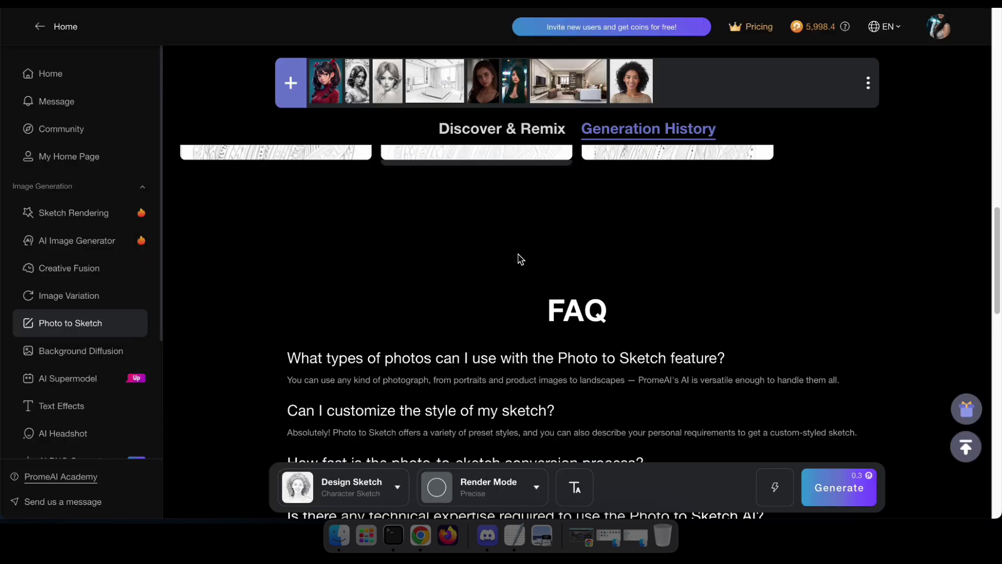
scroll(517, 258, "up", 4)
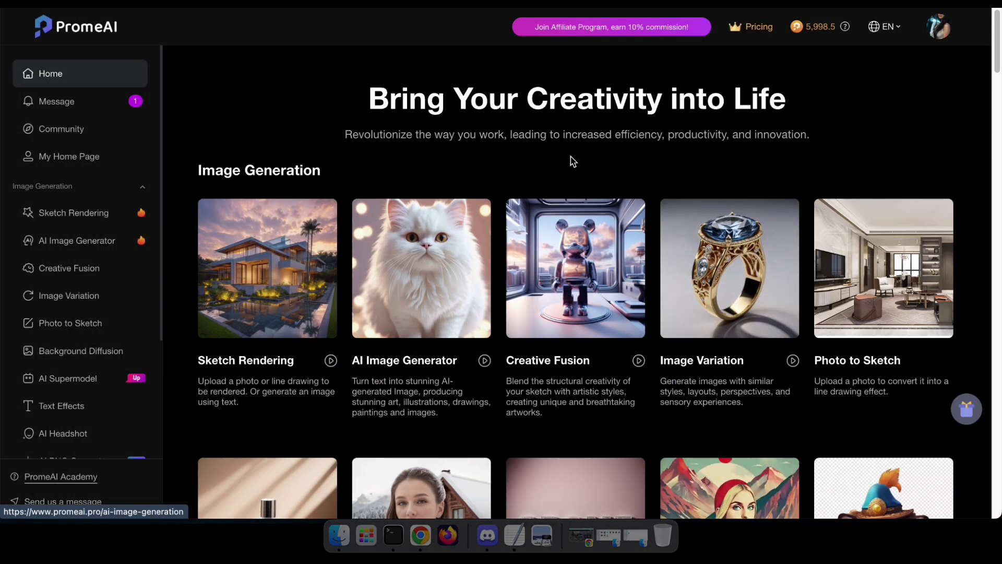
- Upload BackgroundDiff.jpeg, the tea bottle image, into the Background Diffusion tool
scroll(526, 142, "down", 7)
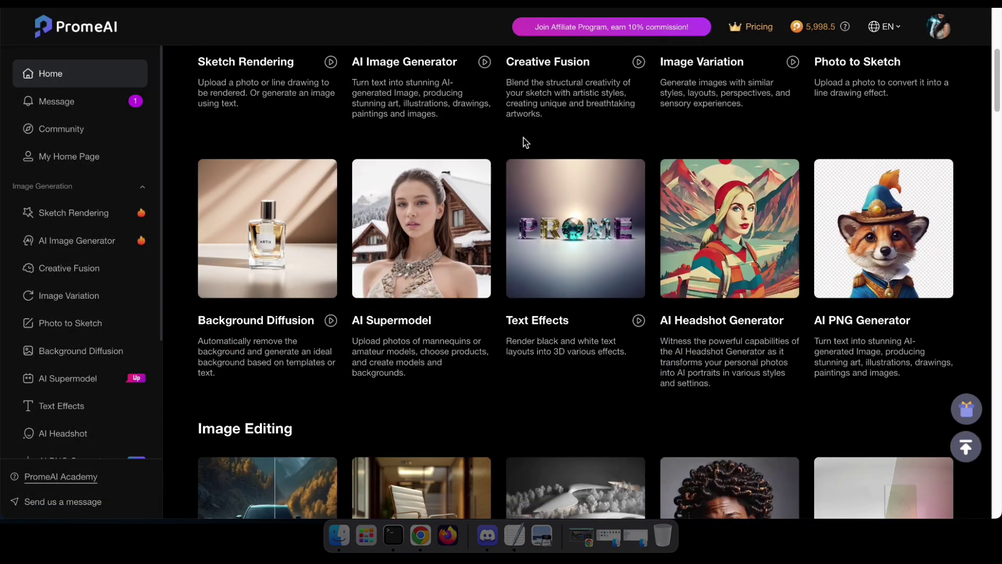
mouse_move(240, 338)
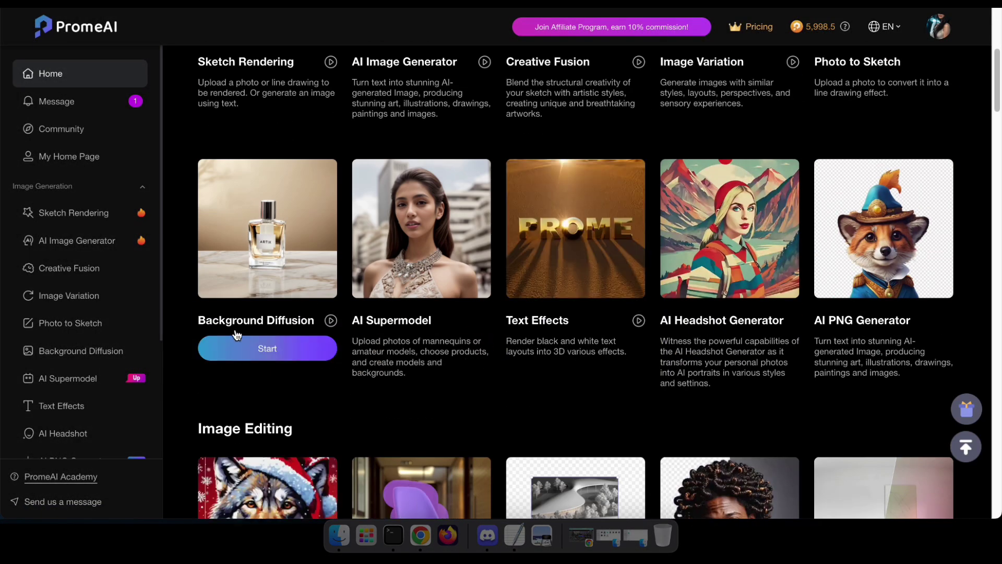
left_click(271, 345)
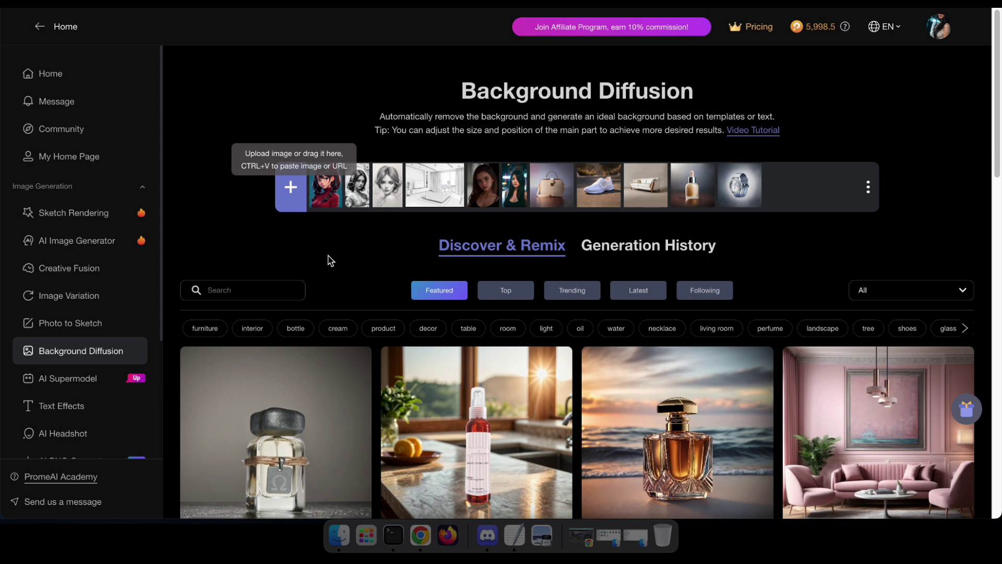
left_click(335, 533)
left_click_drag(264, 295, 447, 156)
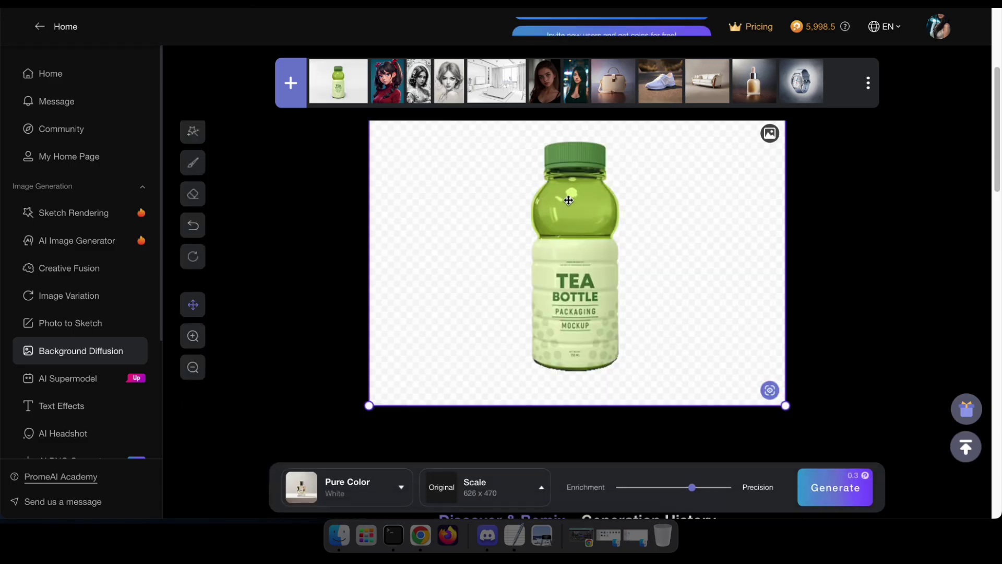
- Choose Light Green as the Pure Color background for the tea bottle
left_click(350, 481)
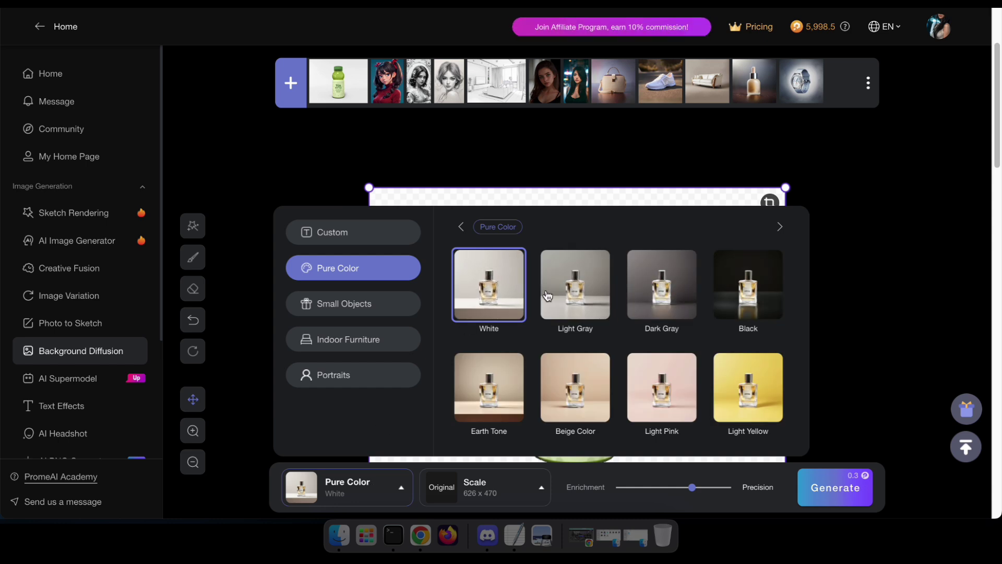
scroll(693, 337, "down", 2)
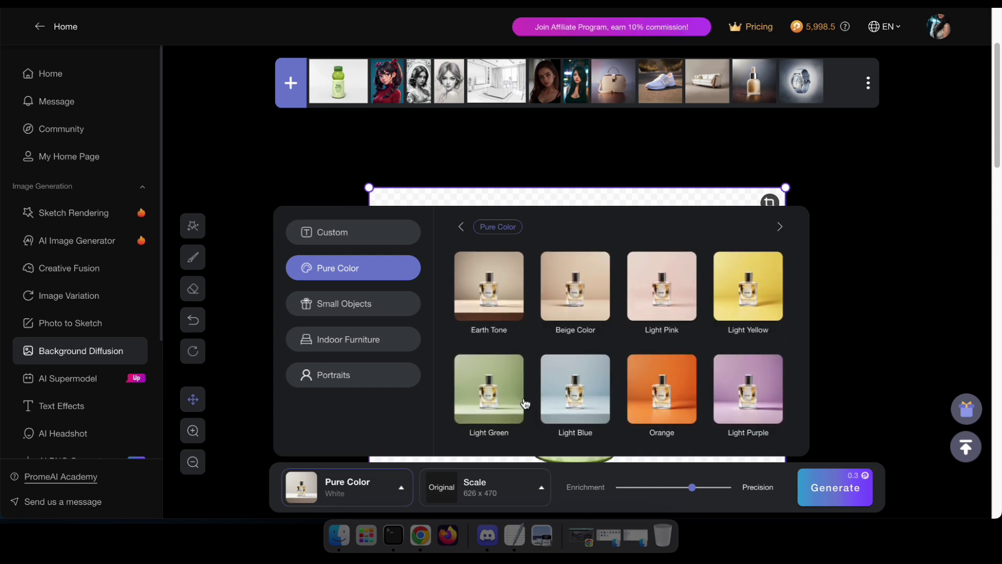
left_click(482, 400)
left_click(480, 484)
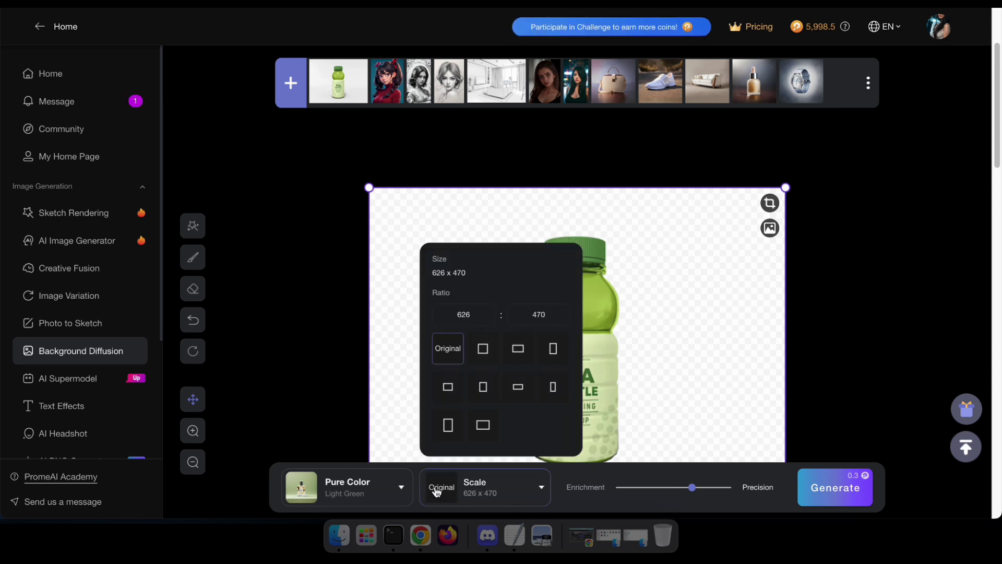
- Generate the light green tea bottle images and compare the results with the transparent original
left_click(804, 490)
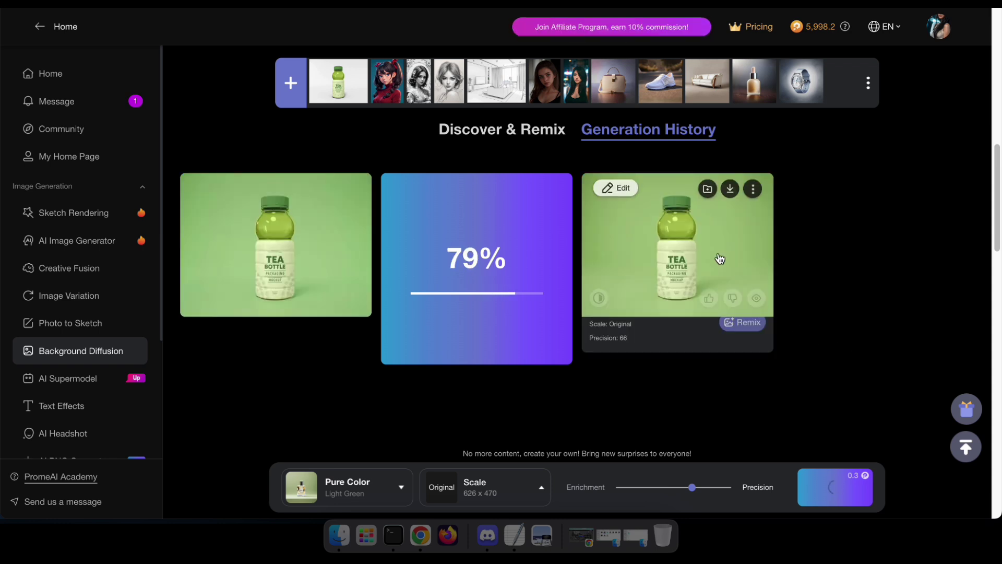
left_click(700, 244)
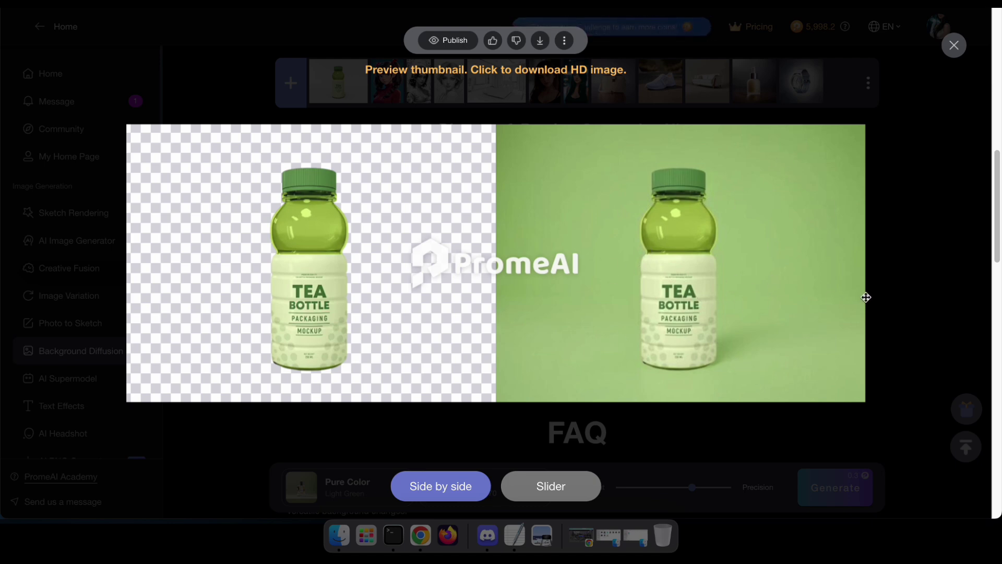
left_click(897, 281)
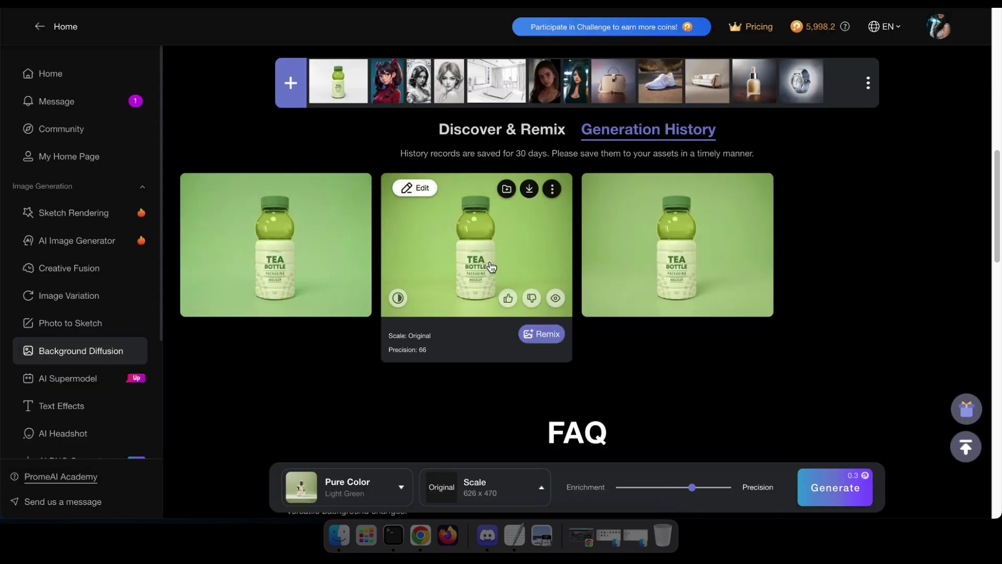
left_click(490, 267)
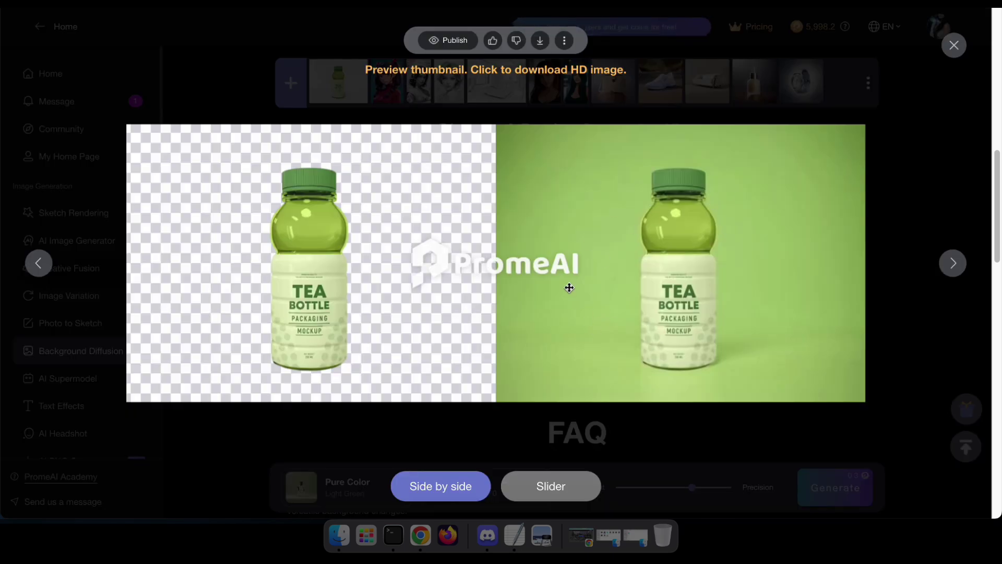